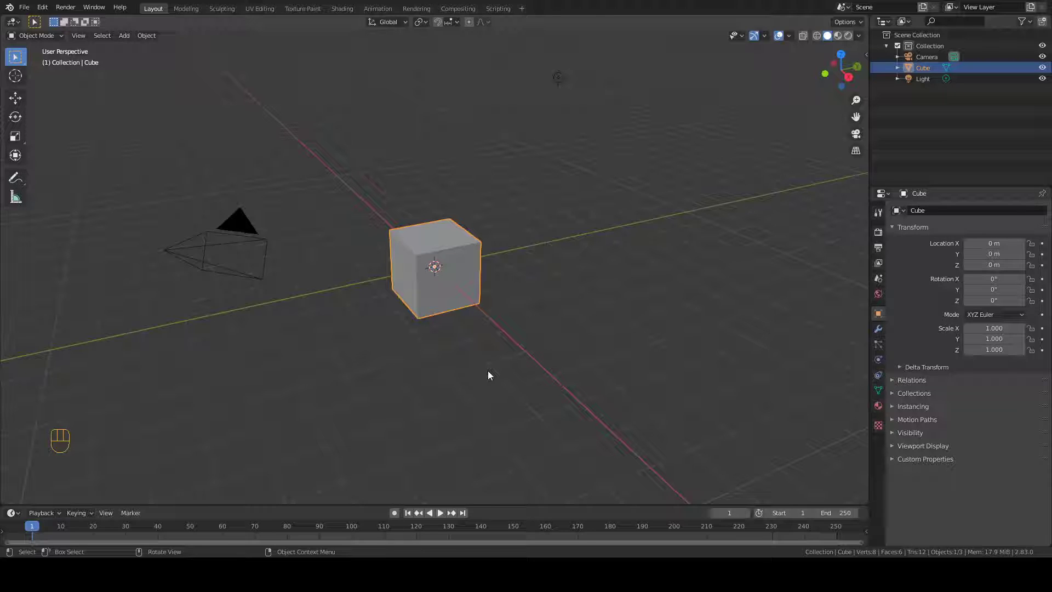
# Delete the default cube and add a text object at the world origin.
pyautogui.press('Delete')
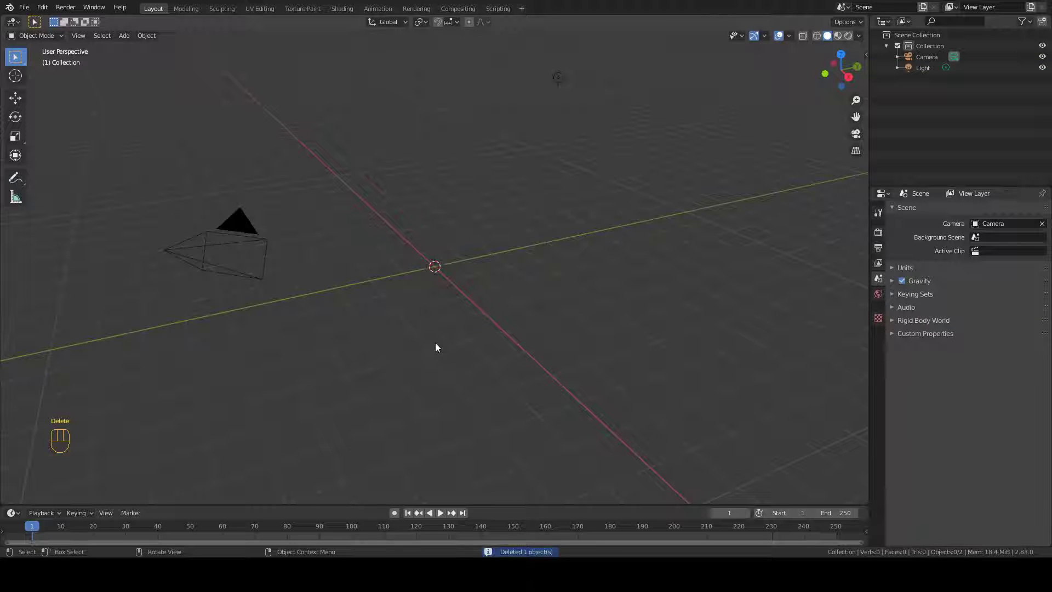
pyautogui.hotkey('shift', 'a')
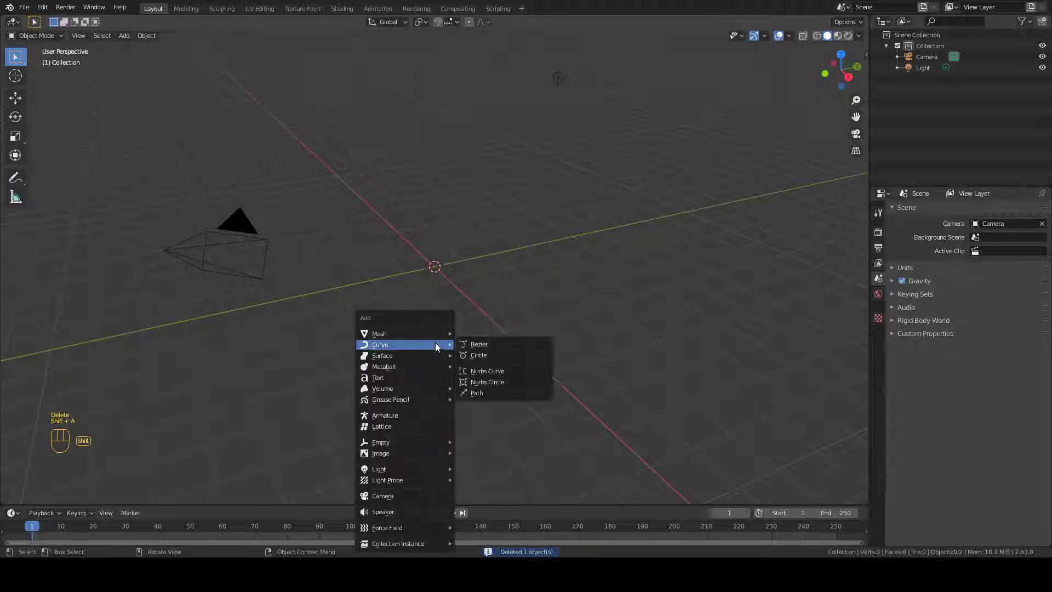
pyautogui.press('Down')
pyautogui.press('Down')
pyautogui.press('Return')
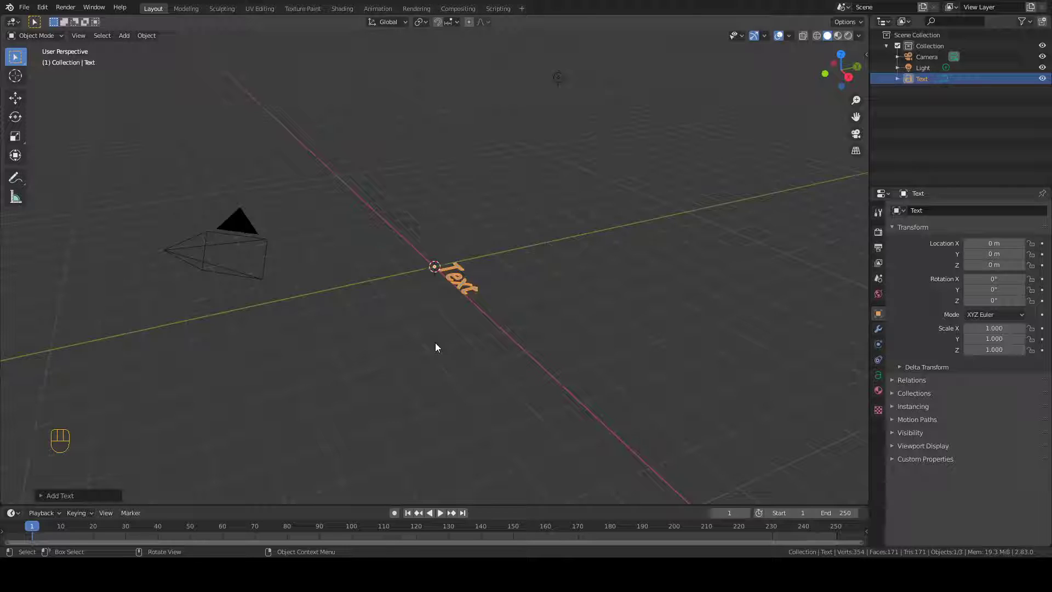
# Rotate the text object 90° about the global X axis so it stands upright.
pyautogui.press('r')
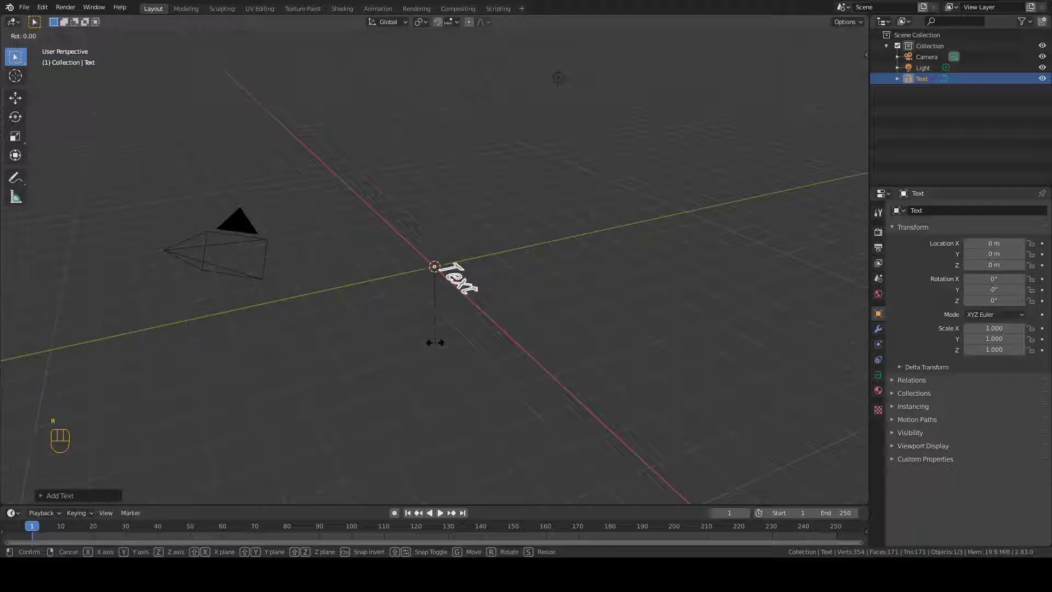
pyautogui.write('x90')
pyautogui.press('Return')
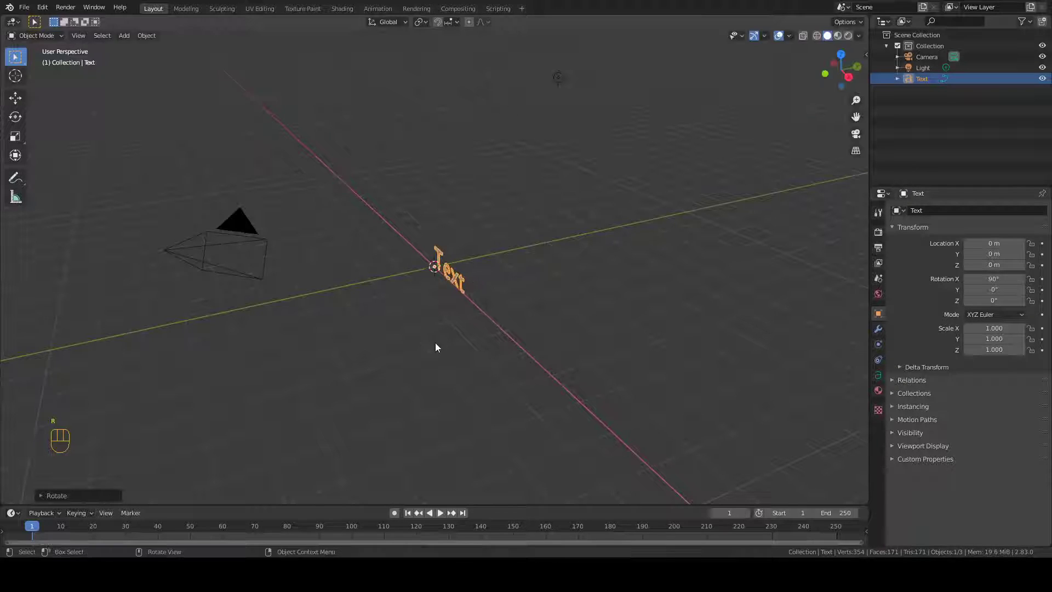
pyautogui.press('r')
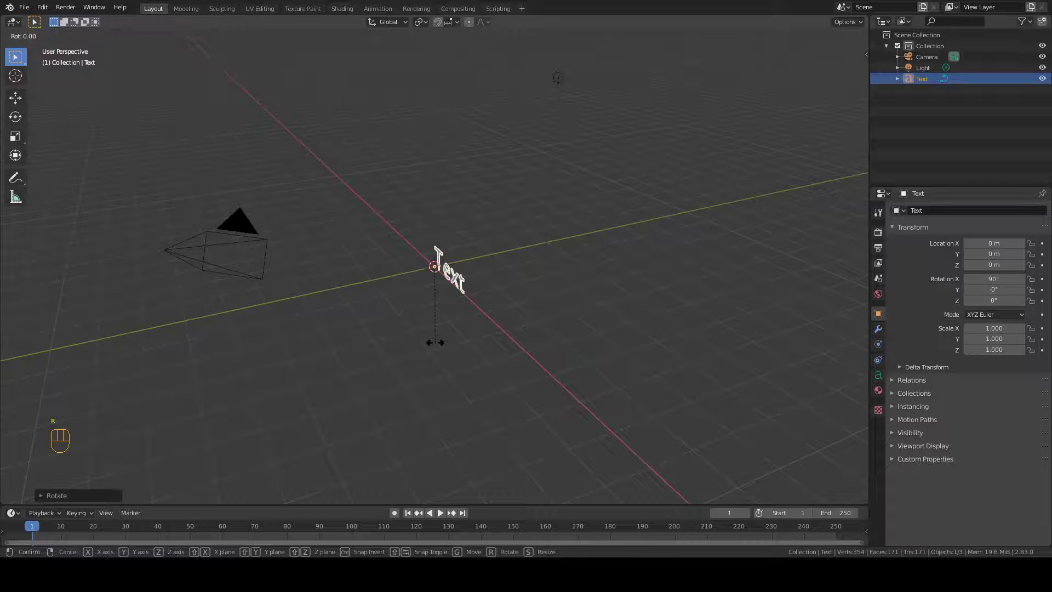
pyautogui.press('x')
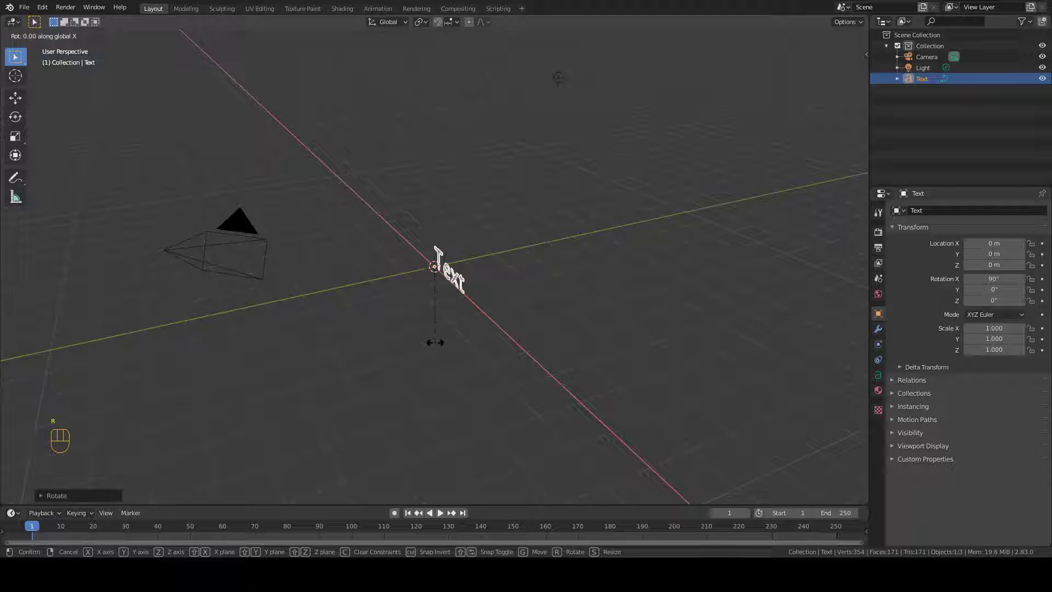
pyautogui.press('Escape')
# Rotate the upright text 90° about the global Z axis so it runs along Y.
pyautogui.write('r')
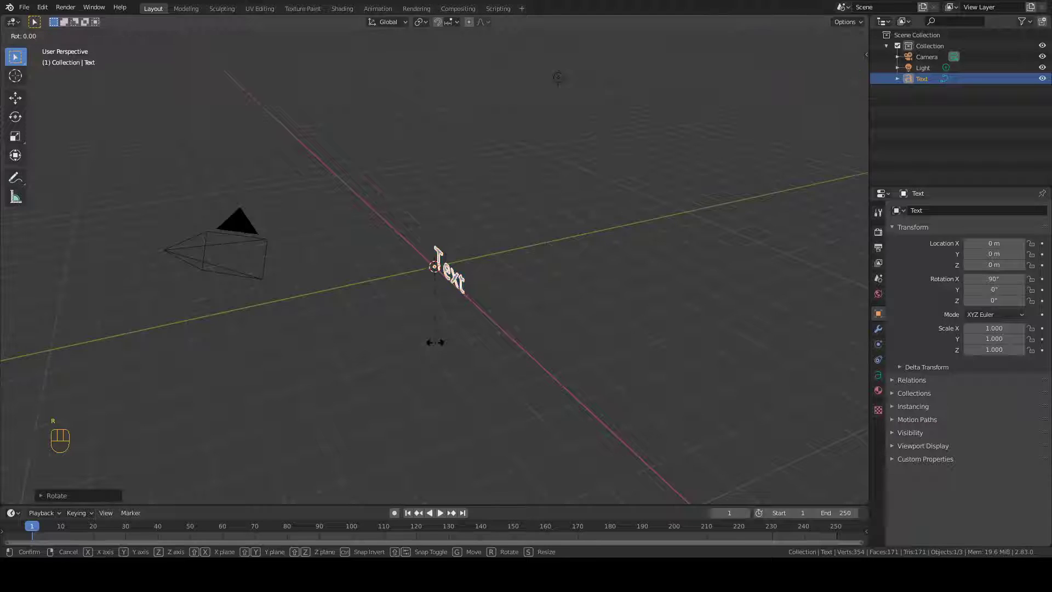
pyautogui.write('z90')
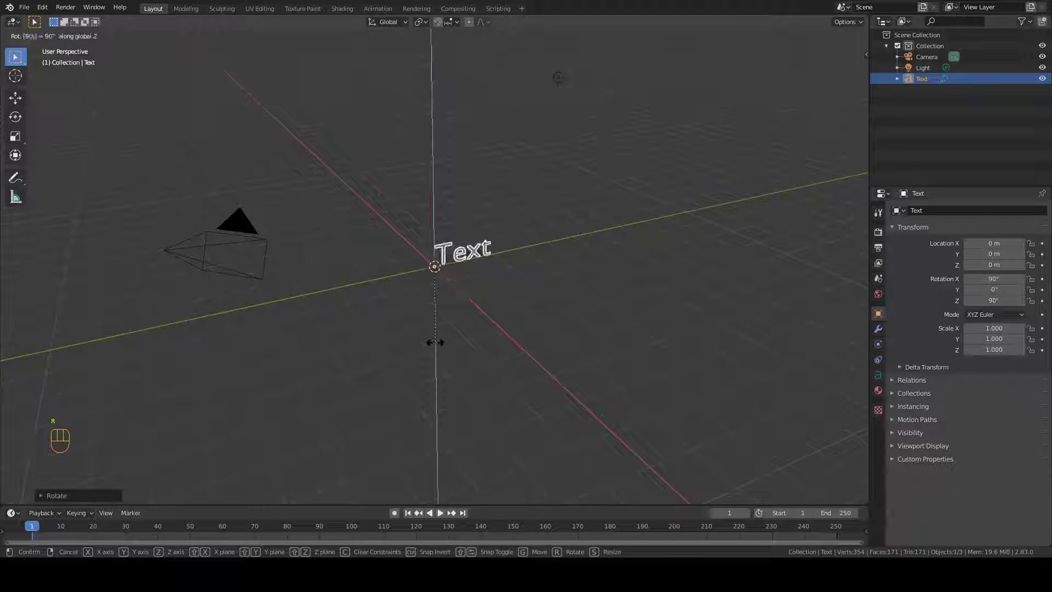
pyautogui.press('Return')
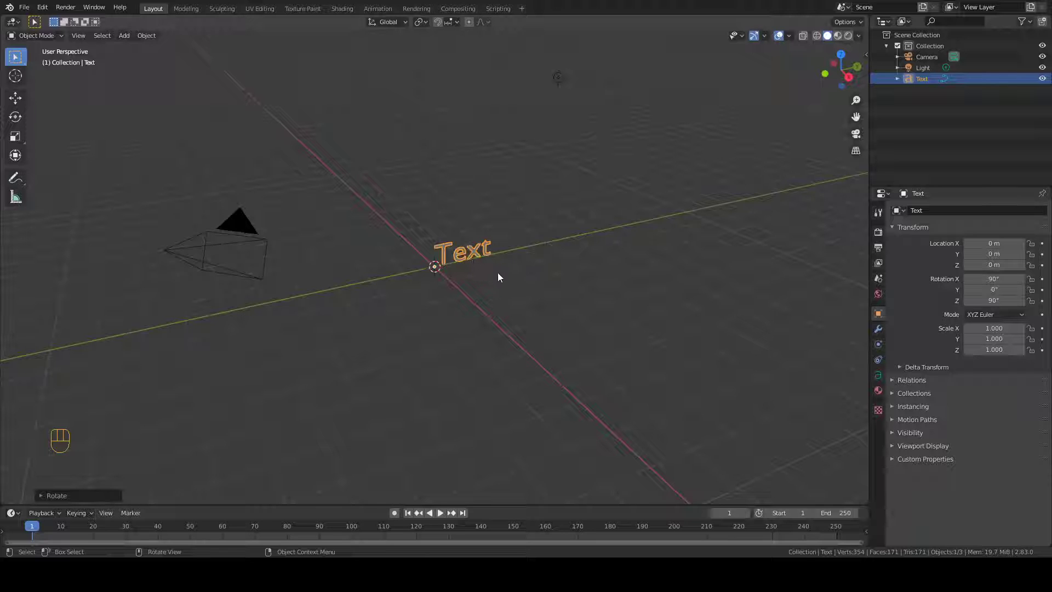
# Scale the text up uniformly to about 5.06 and move it along Y to about -5.01 m, centring it on the origin.
pyautogui.press('s')
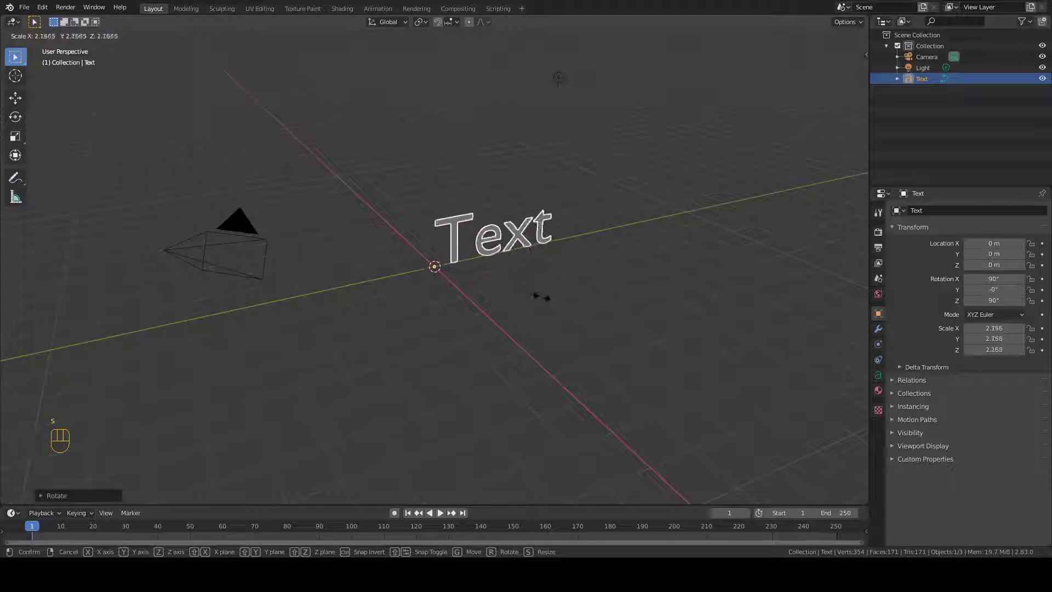
pyautogui.click(661, 370)
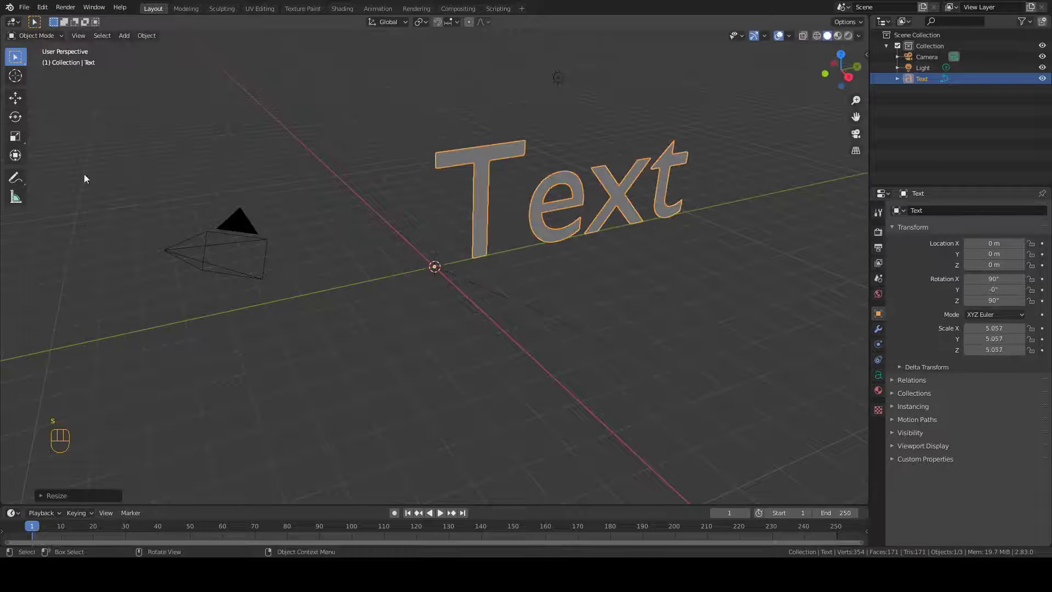
pyautogui.click(15, 98)
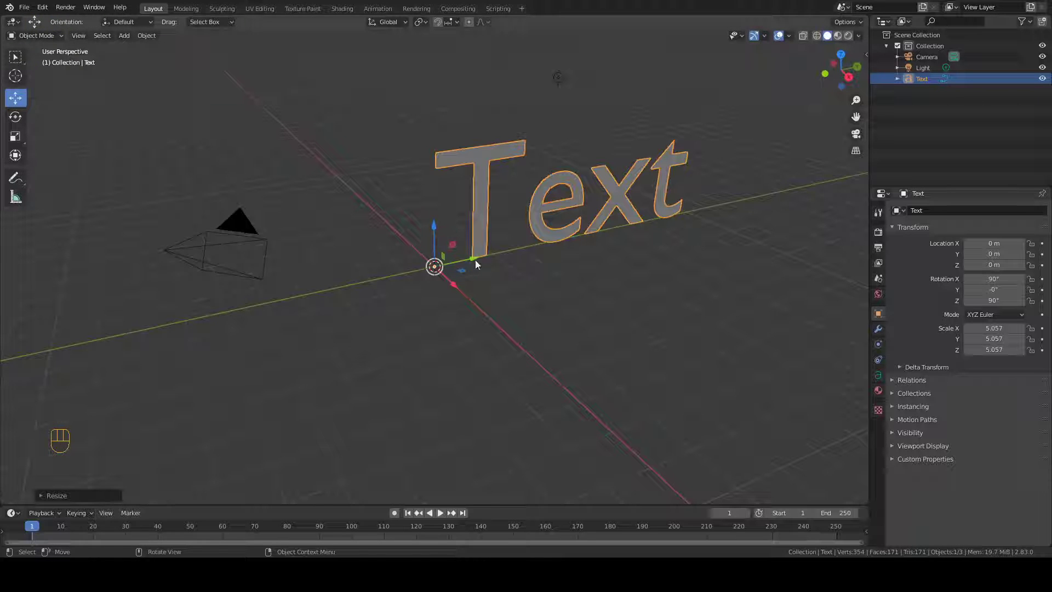
pyautogui.moveTo(475, 259); pyautogui.dragTo(304, 301)
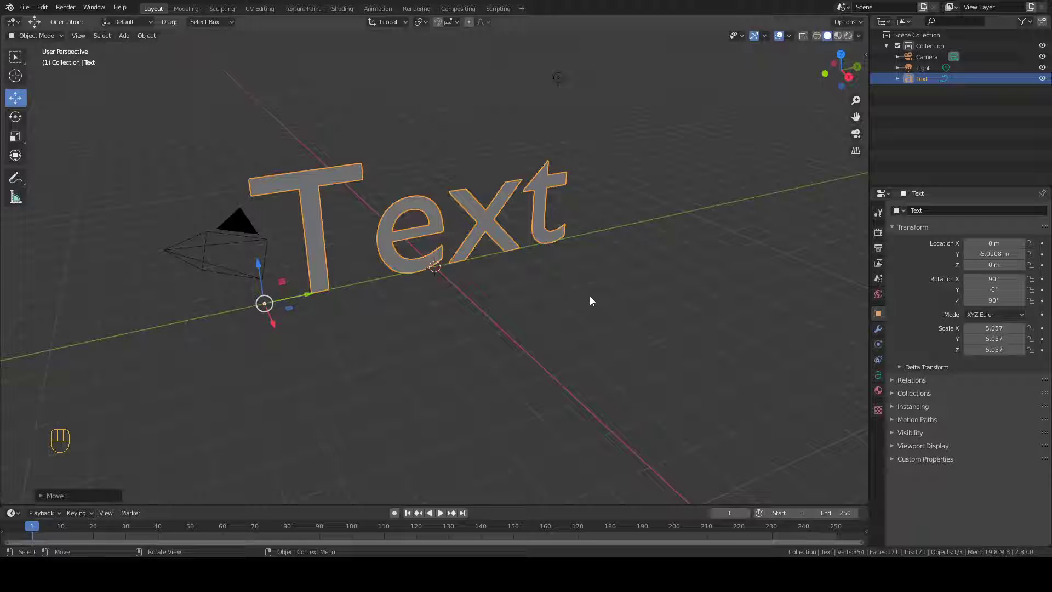
# Extrude the text geometry by 0.29 m to give the letters depth.
pyautogui.click(878, 375)
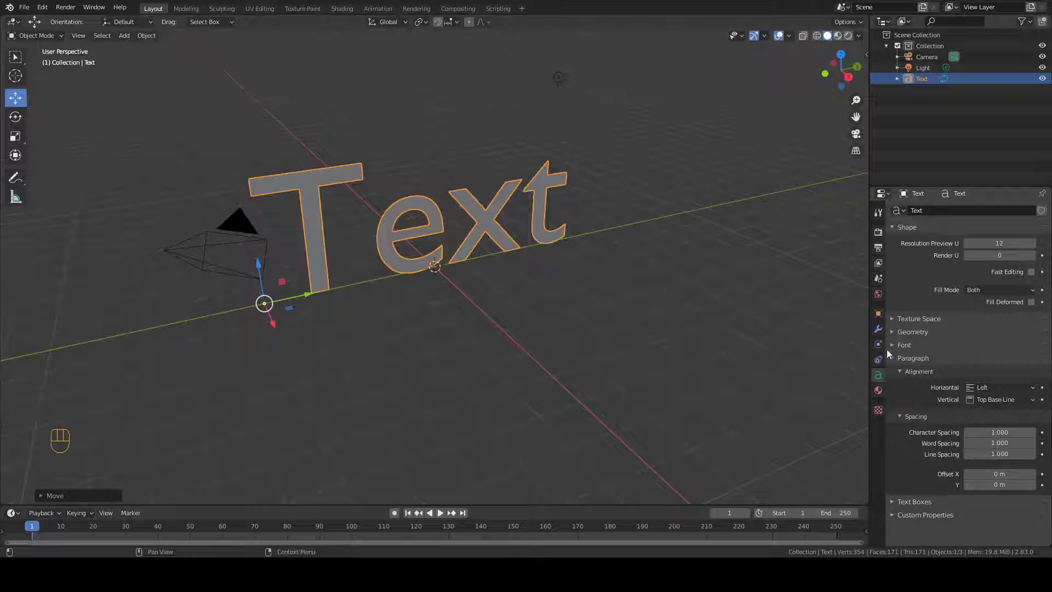
pyautogui.click(893, 332)
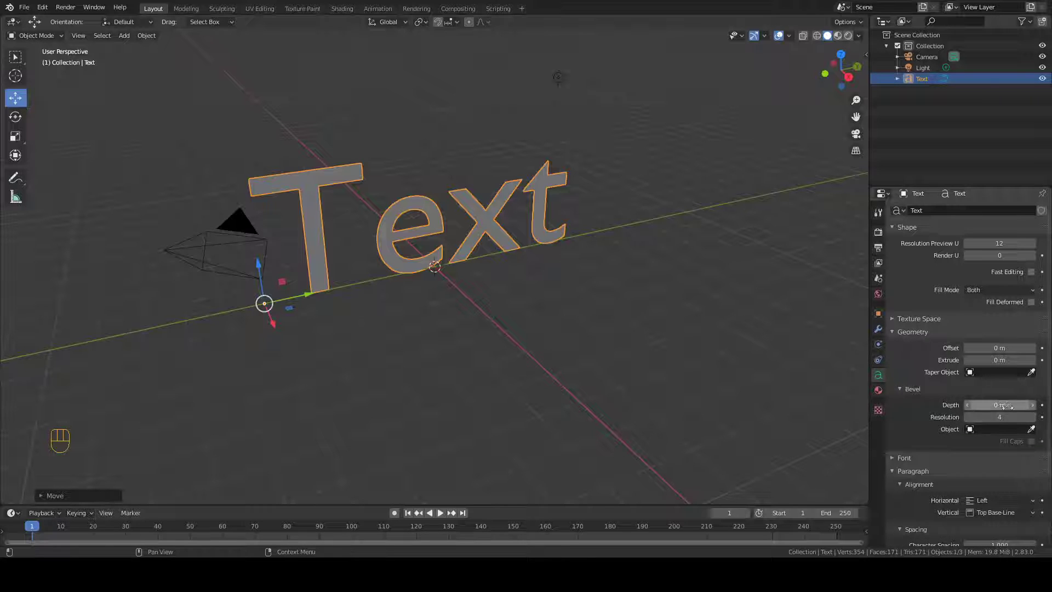
pyautogui.moveTo(994, 360); pyautogui.dragTo(998, 360)
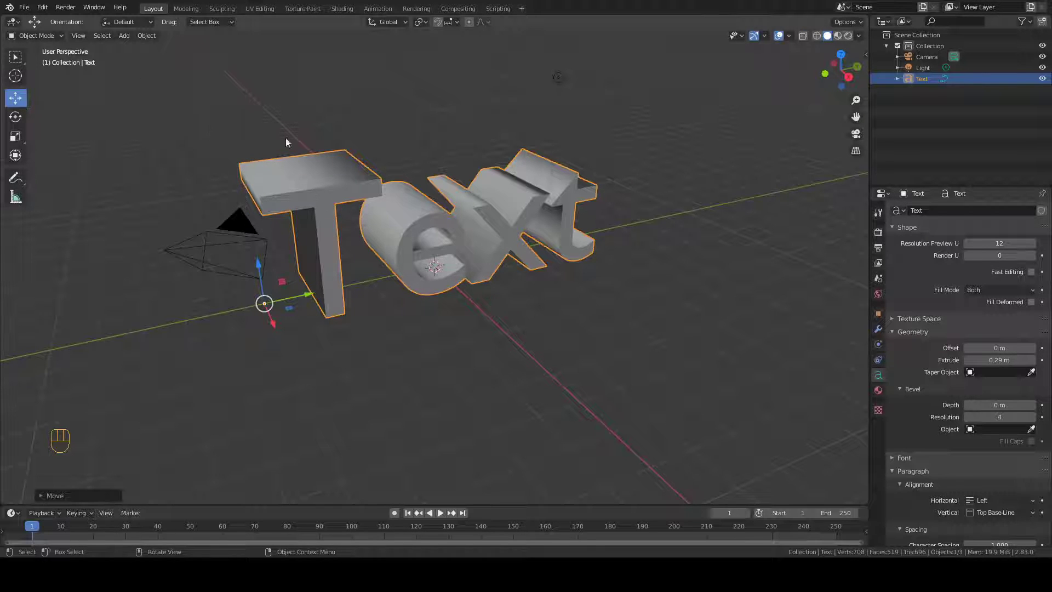
# Try converting the extruded text to a mesh and undo the conversion.
pyautogui.click(146, 35)
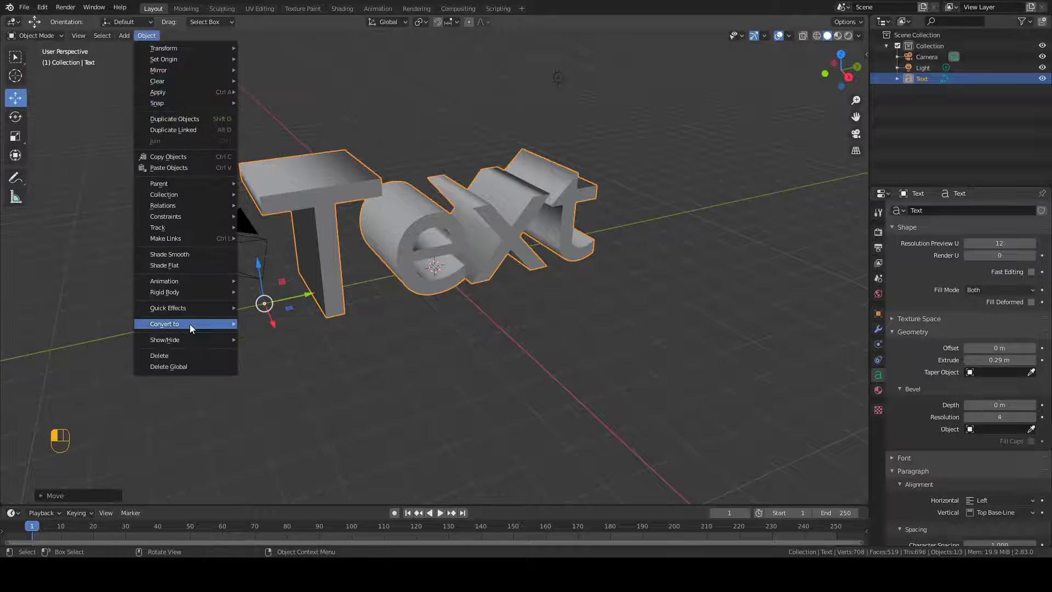
pyautogui.moveTo(192, 324)
pyautogui.click(265, 336)
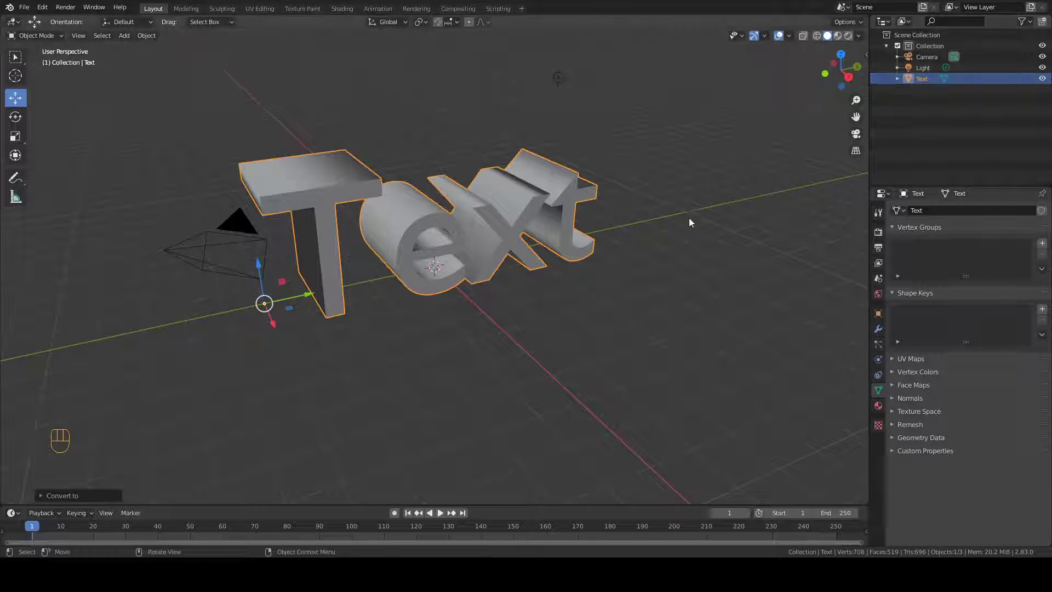
pyautogui.hotkey('ctrl', 'z')
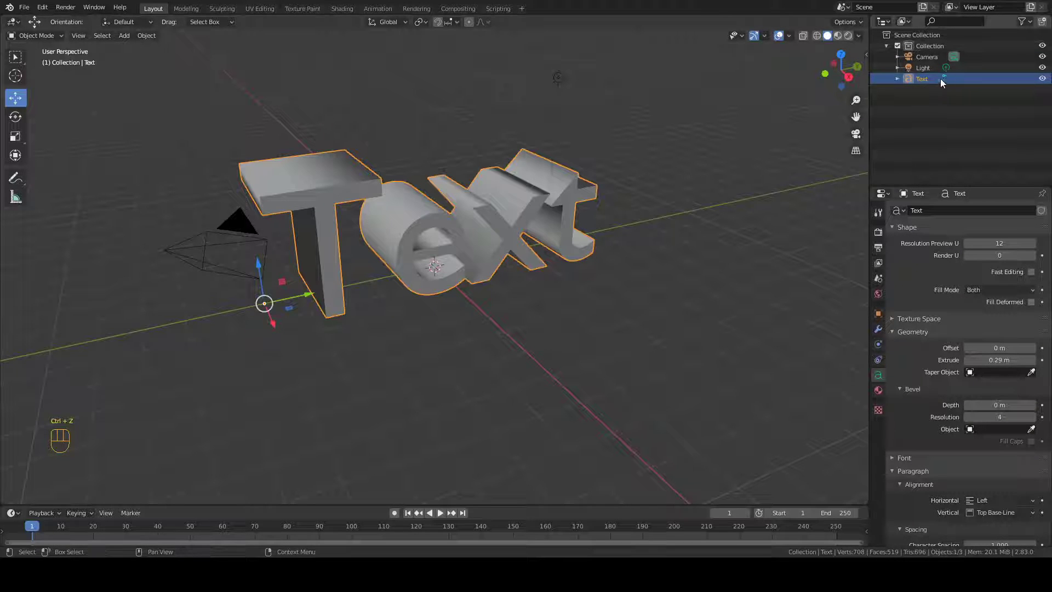
# Convert the extruded text object to a mesh.
pyautogui.click(146, 35)
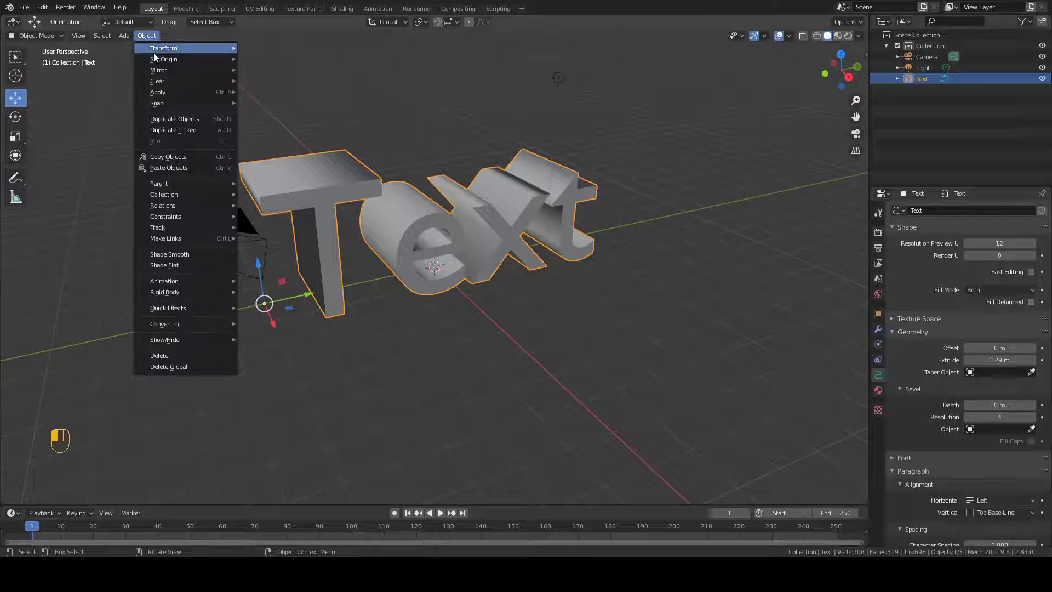
pyautogui.moveTo(203, 324)
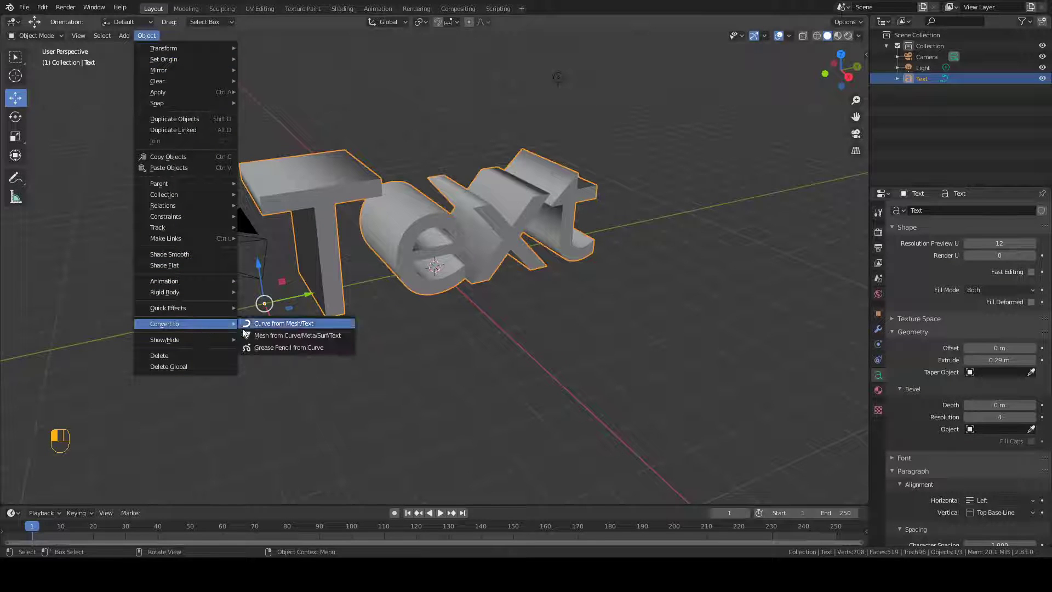
pyautogui.click(271, 339)
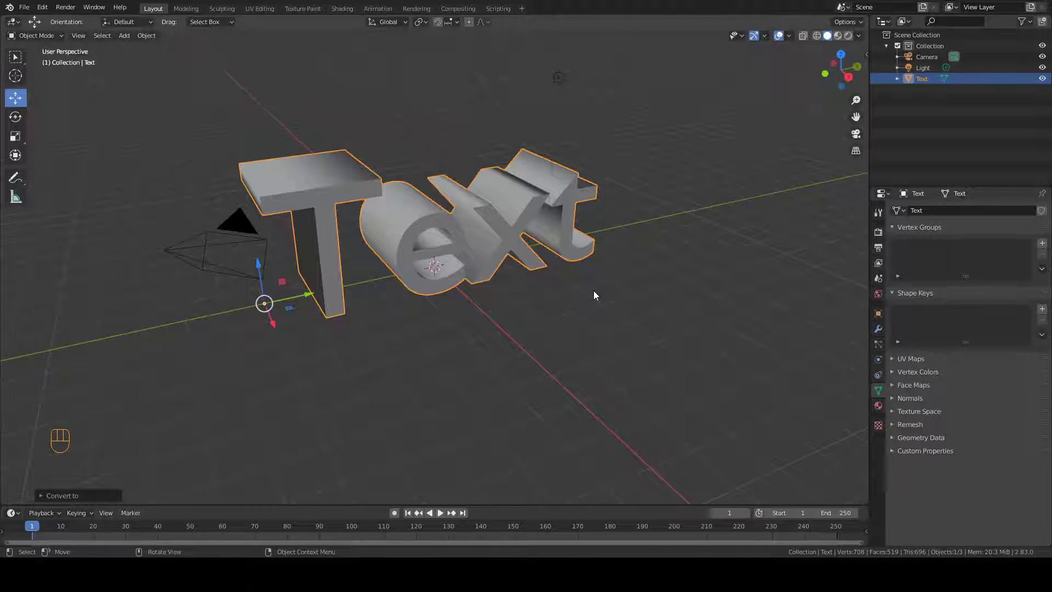
# Add a cube mesh at the world origin, between the letters.
pyautogui.hotkey('shift', 'a')
pyautogui.press('Up')
pyautogui.press('Up')
pyautogui.press('Up')
pyautogui.press('Right')
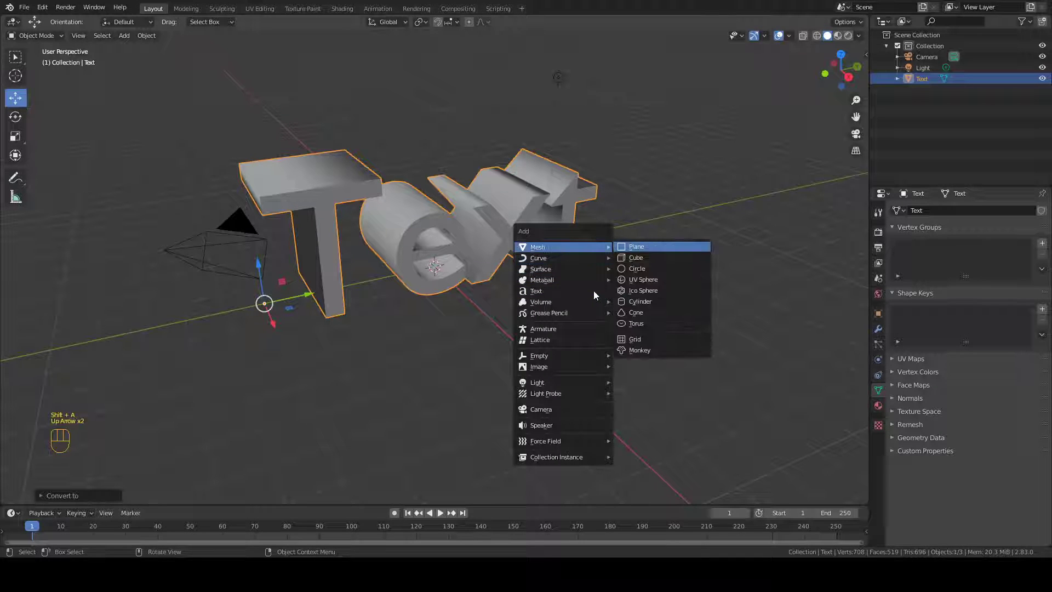
pyautogui.press('Down')
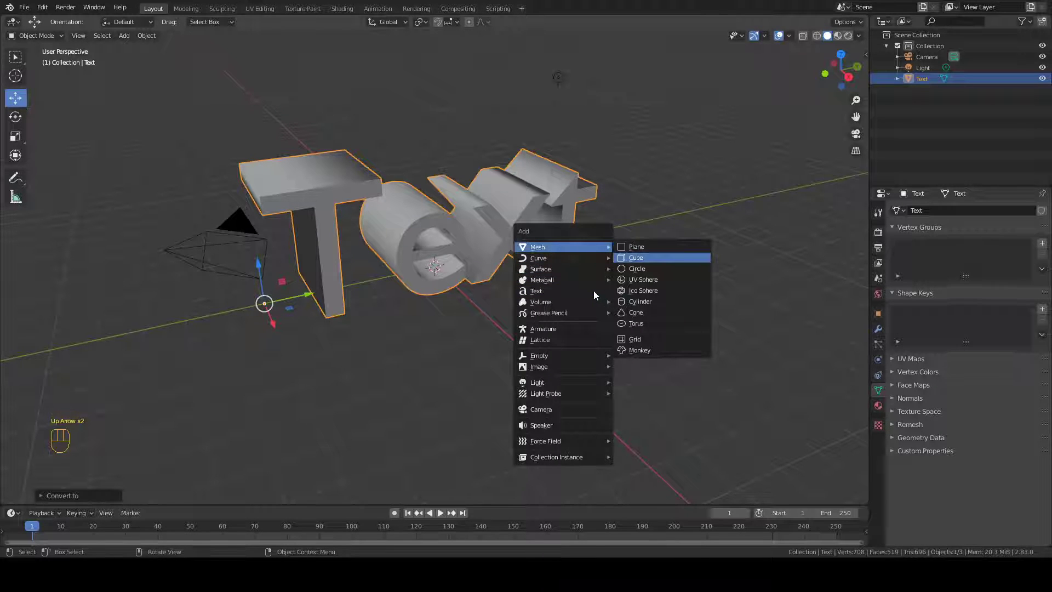
pyautogui.press('Return')
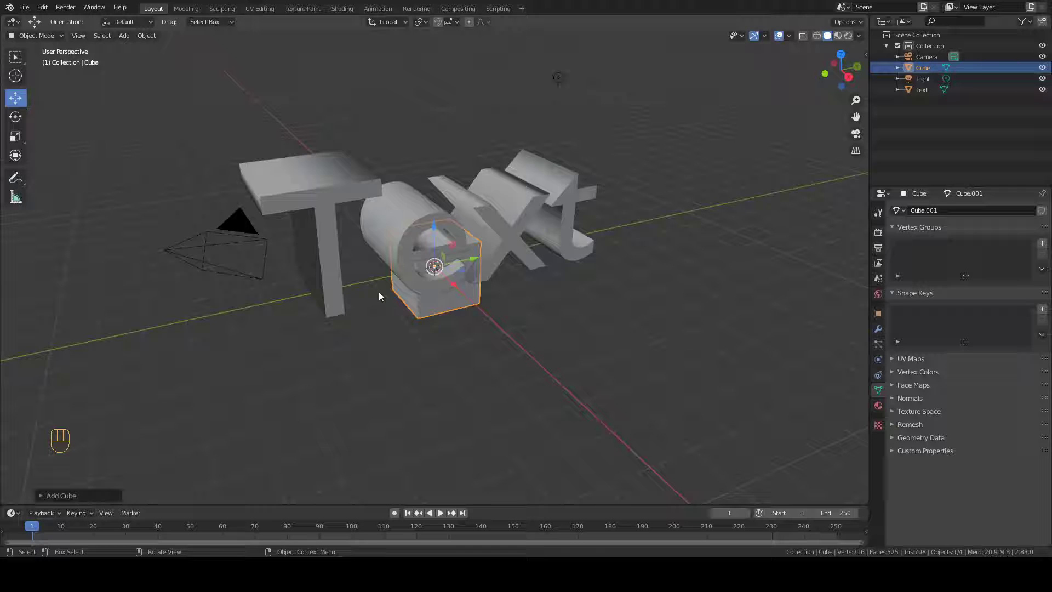
# Stretch the cube along Y to span the whole word and widen it along X beyond the letters' depth.
pyautogui.click(16, 136)
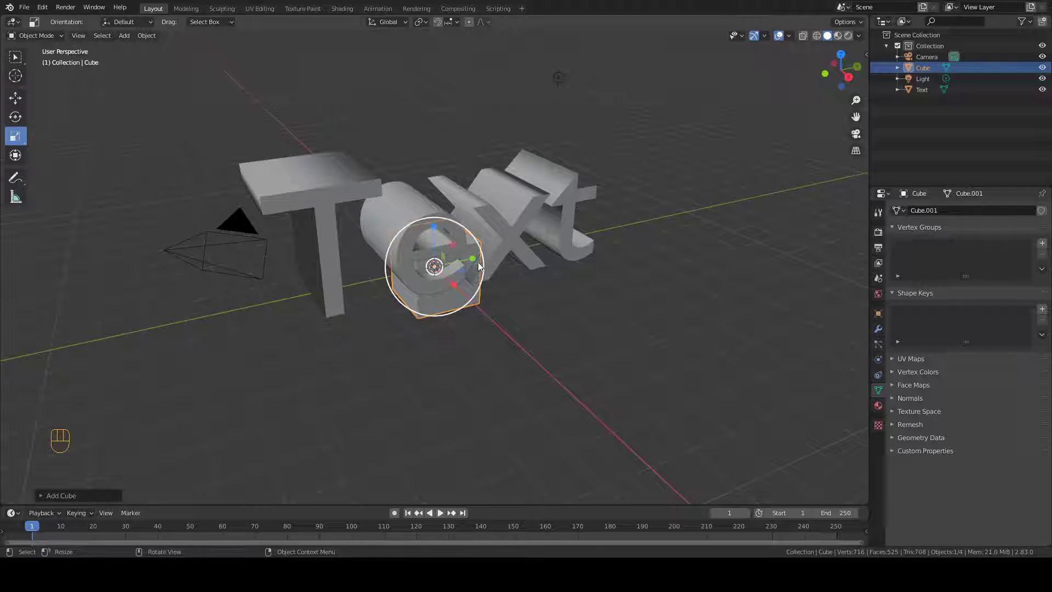
pyautogui.press('s')
pyautogui.press('y')
pyautogui.click(627, 215)
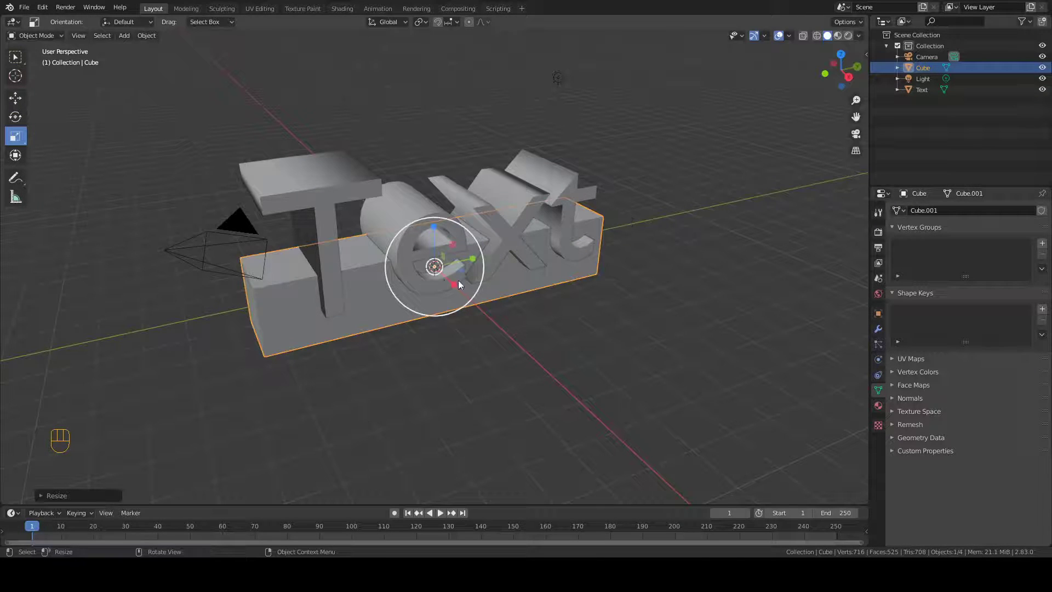
pyautogui.press('s')
pyautogui.click(479, 303)
# Flatten the stretched cube along Z into a thin base slab under the letters.
pyautogui.moveTo(478, 303); pyautogui.dragTo(531, 278, button='middle')
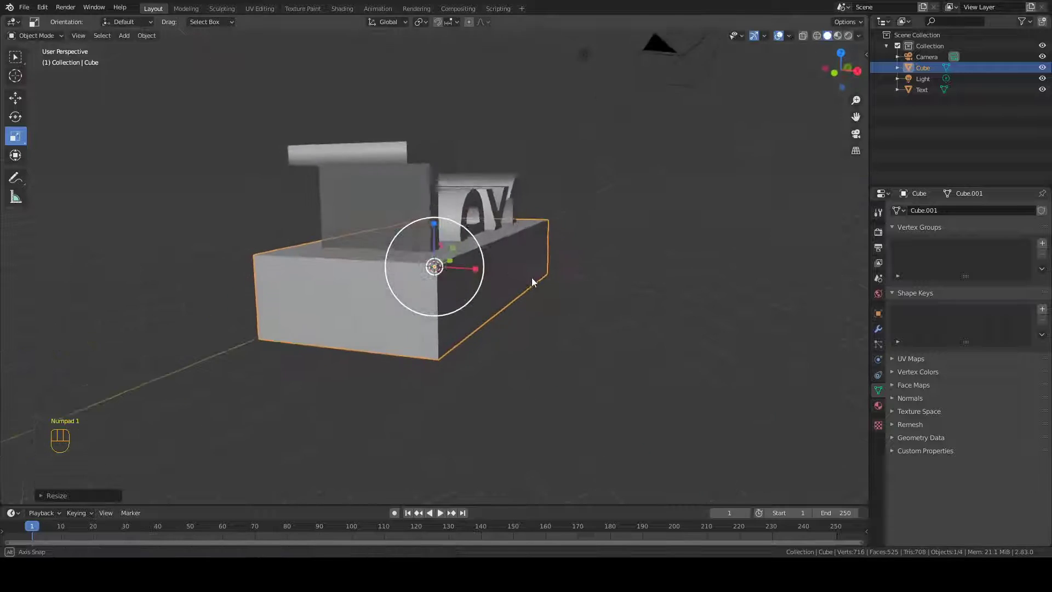
pyautogui.press('KP_1')
pyautogui.press('s')
pyautogui.press('z')
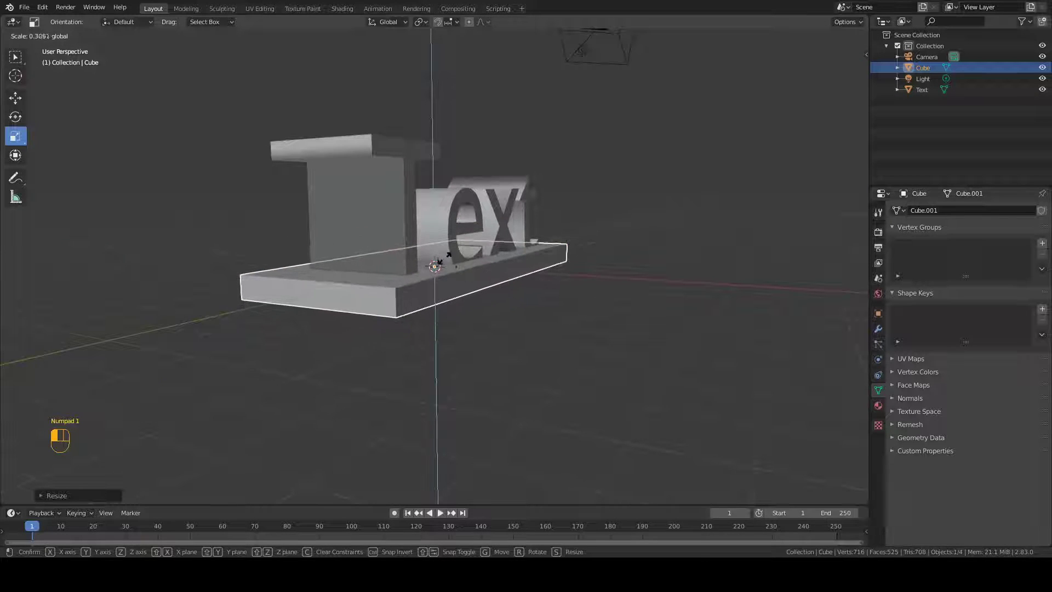
pyautogui.click(437, 254)
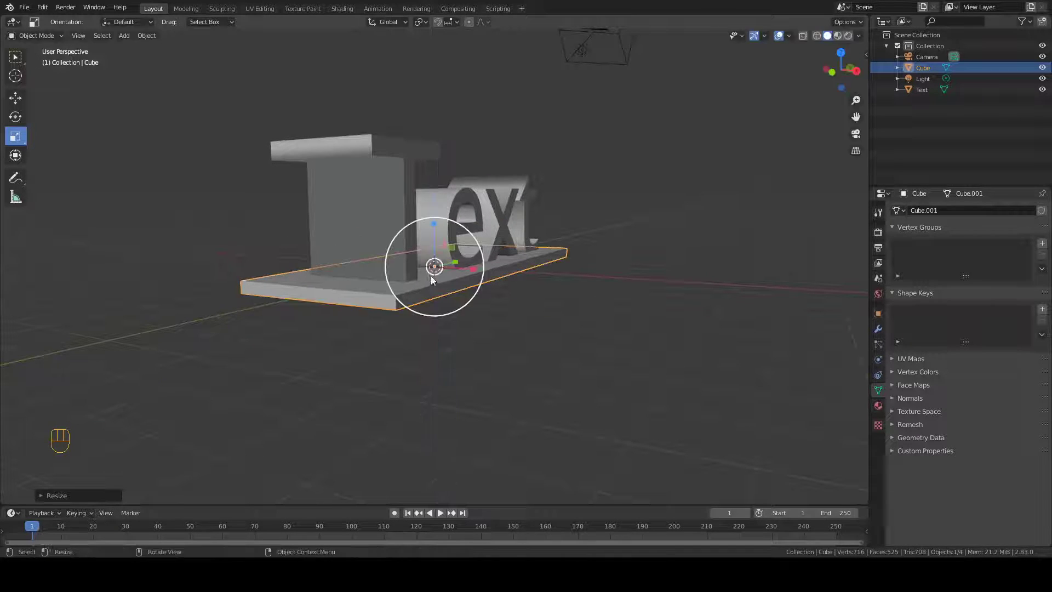
# Raise the base slab slightly along Z so it overlaps the bottoms of the letters.
pyautogui.click(15, 98)
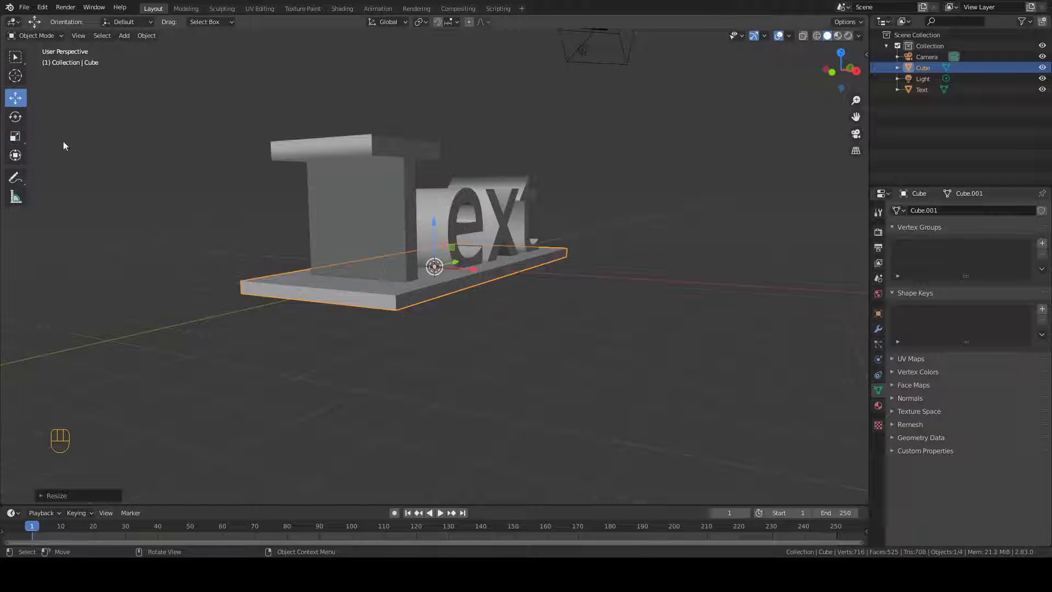
pyautogui.moveTo(382, 252); pyautogui.dragTo(419, 219, button='middle')
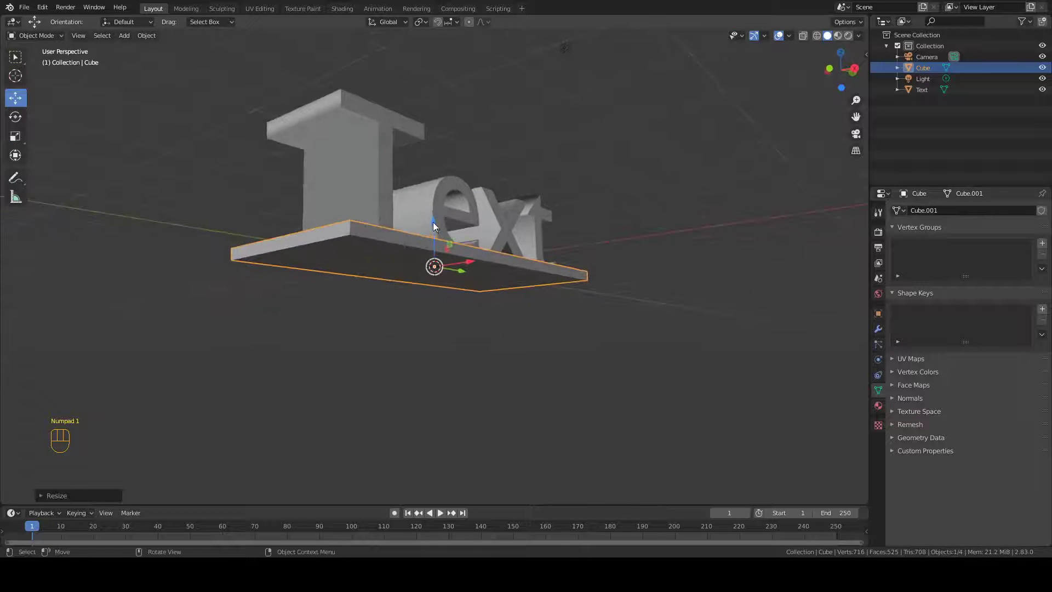
pyautogui.moveTo(433, 225); pyautogui.dragTo(429, 217)
pyautogui.press('KP_1')
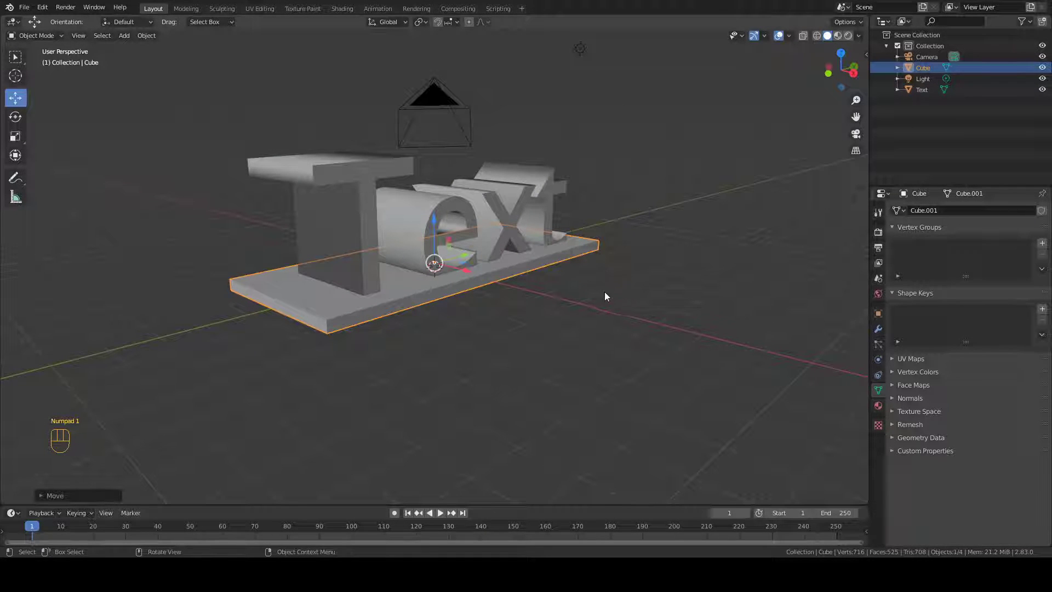
# Add an Array modifier to the base slab with relative offsets of 0 along X and 1.600 along Z.
pyautogui.click(879, 329)
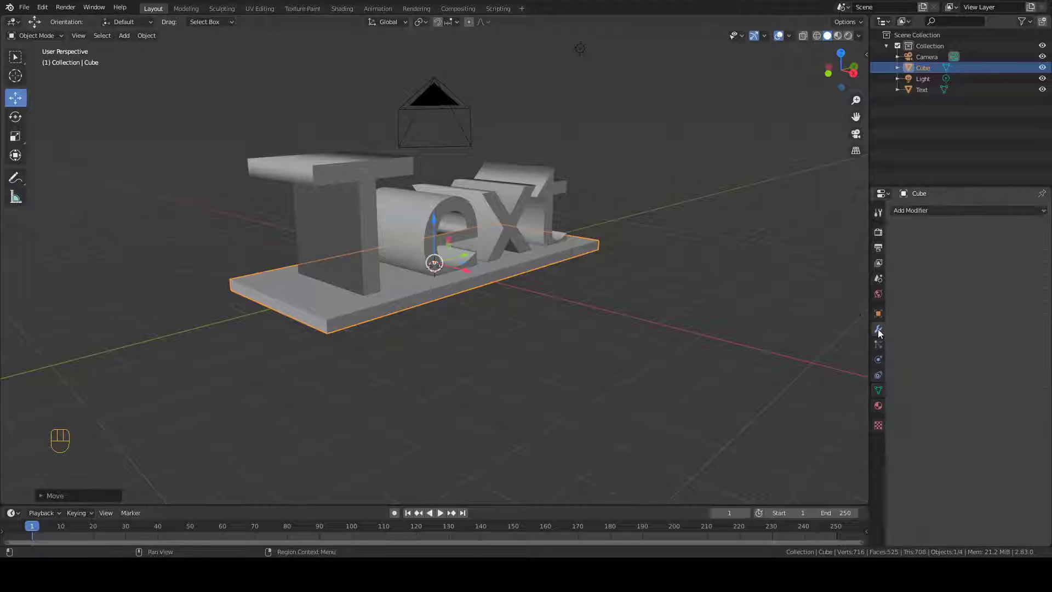
pyautogui.click(911, 212)
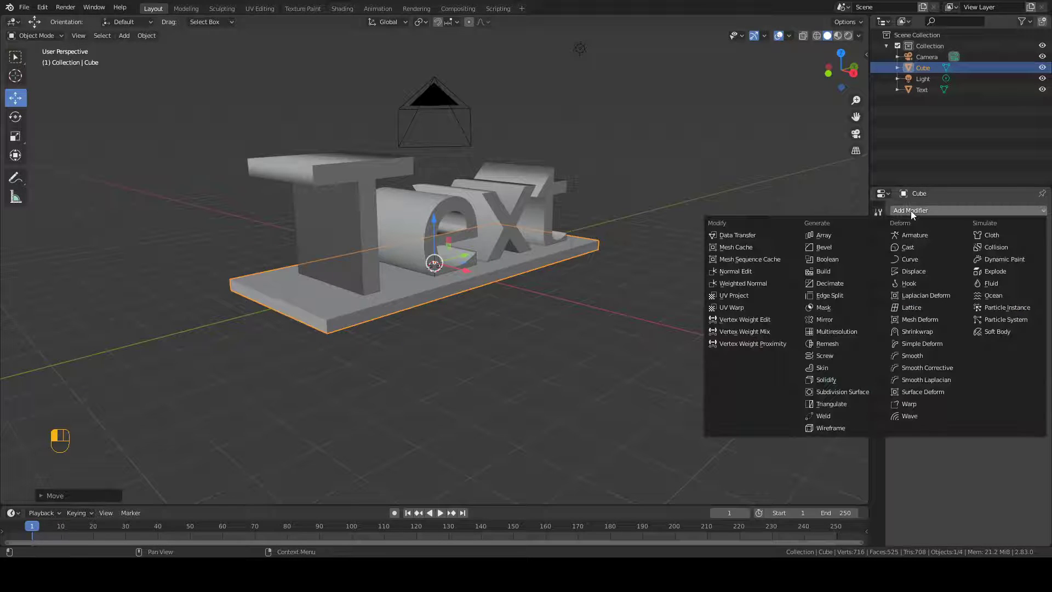
pyautogui.click(820, 236)
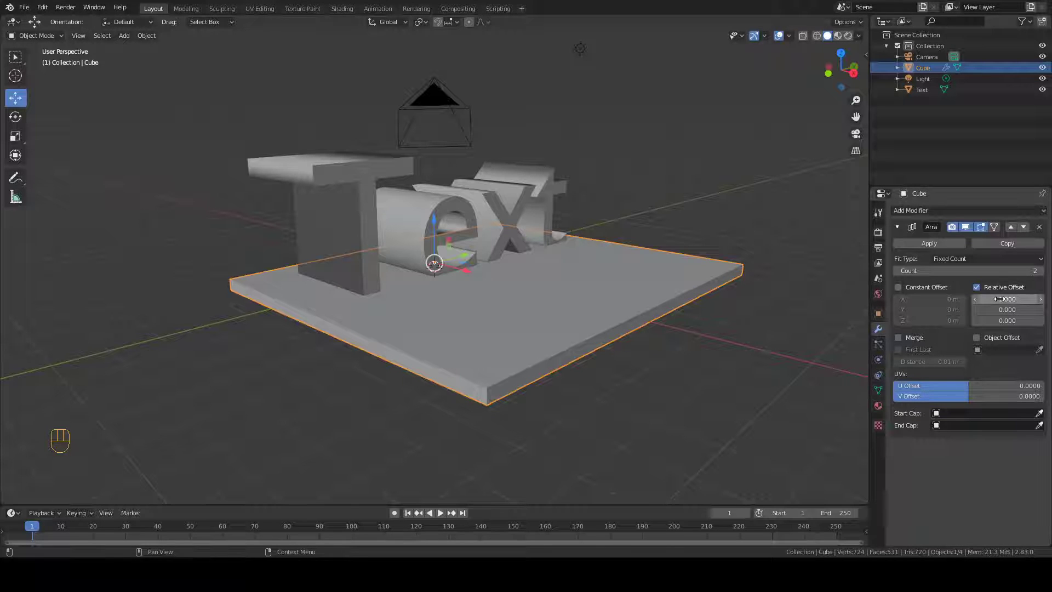
pyautogui.press('BackSpace')
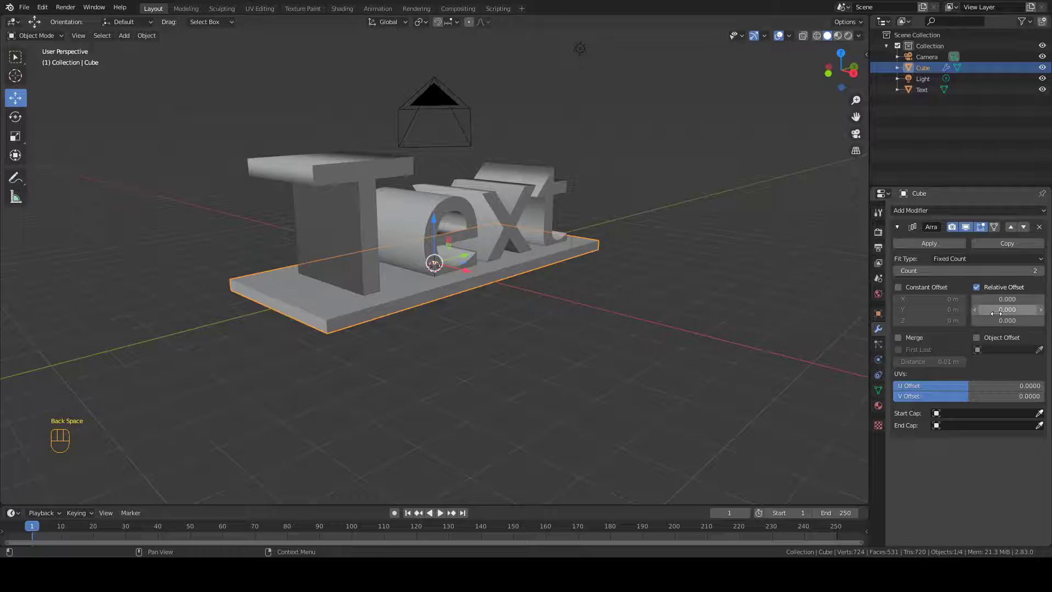
pyautogui.moveTo(999, 322); pyautogui.dragTo(1008, 325)
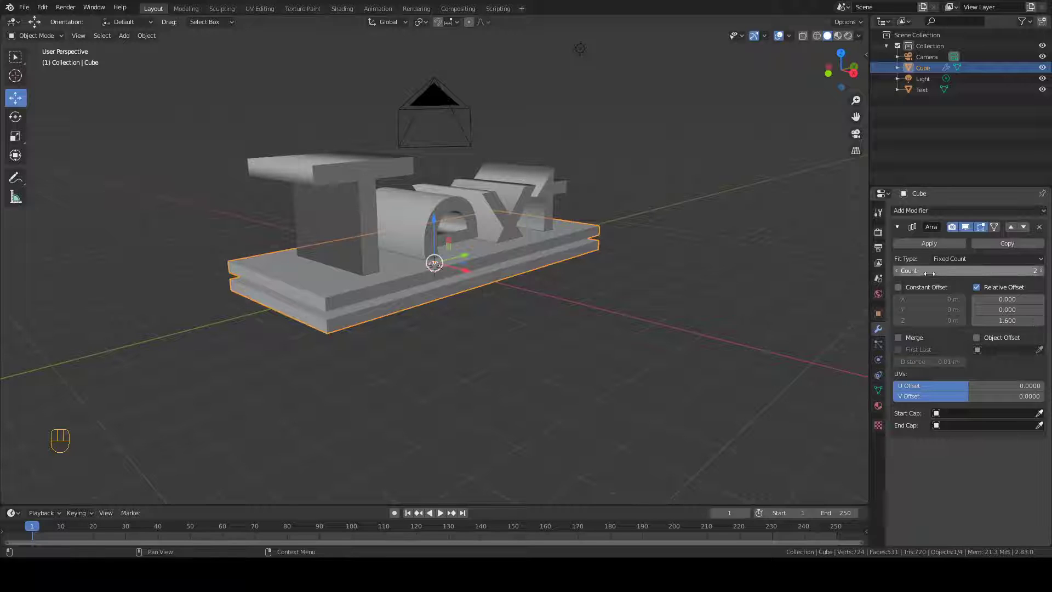
# Set the slab's Array count to 8 so the stacked copies cover the letters' full height.
pyautogui.moveTo(930, 273); pyautogui.dragTo(937, 271)
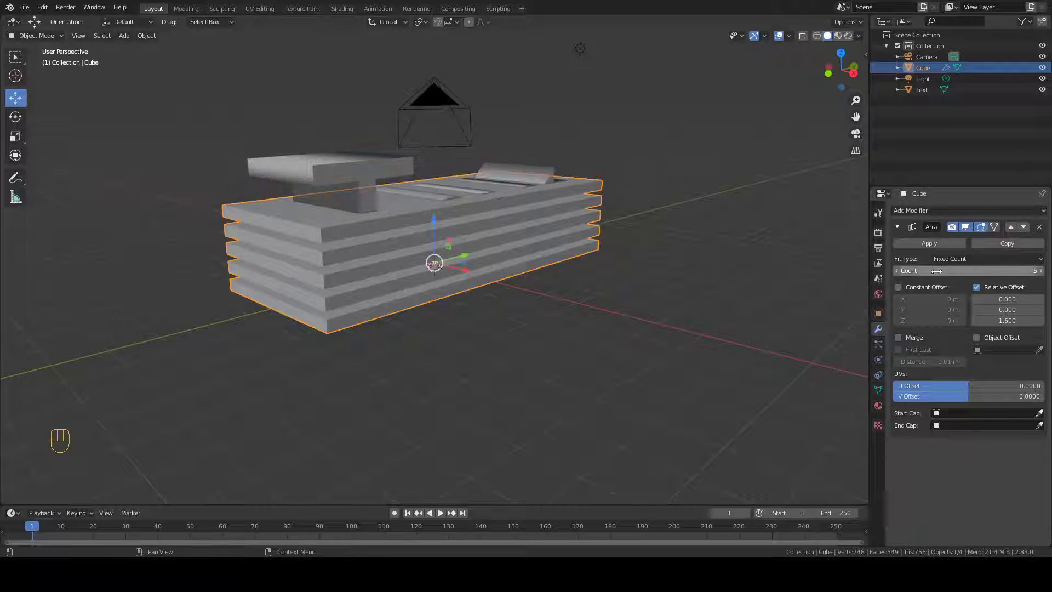
pyautogui.click(1041, 271)
pyautogui.click(1041, 271)
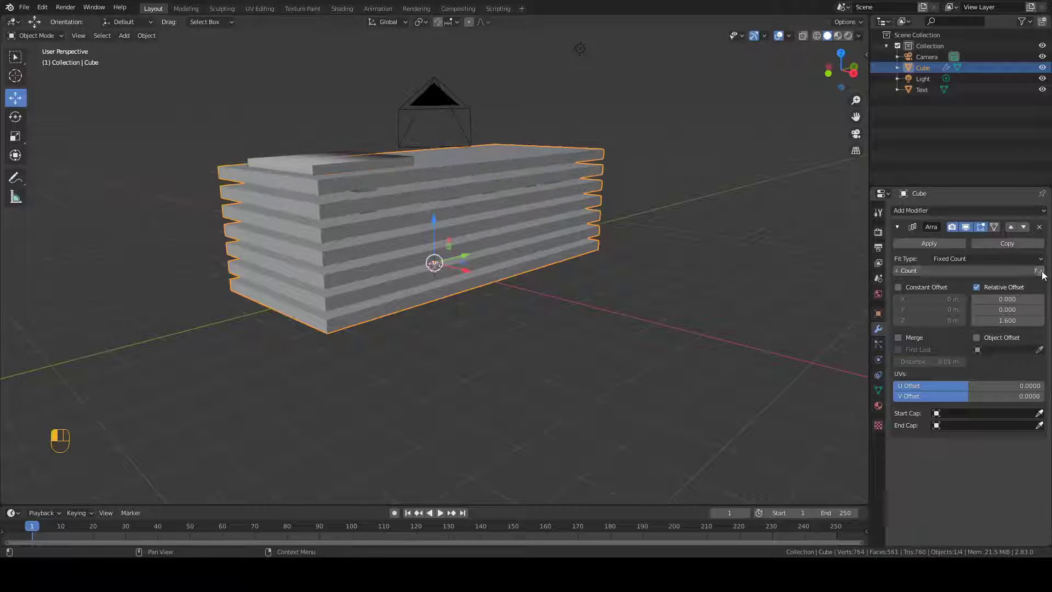
pyautogui.click(1041, 270)
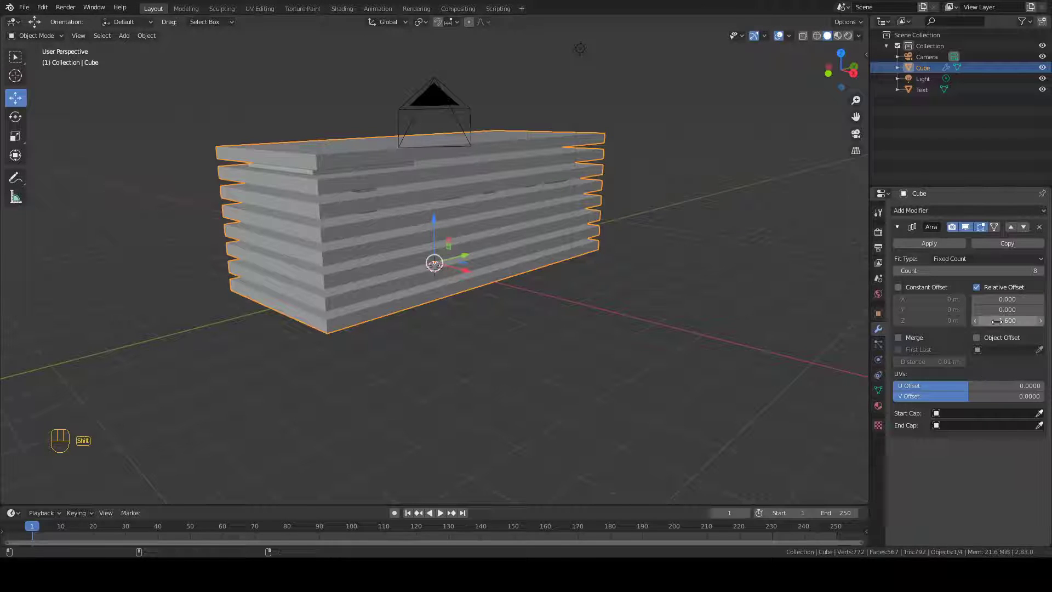
# Tighten the array's relative Z offset to 1.470 and apply the Array modifier to the slab.
pyautogui.keyDown('shift'); pyautogui.moveTo(997, 321); pyautogui.dragTo(988, 321); pyautogui.keyUp('shift')
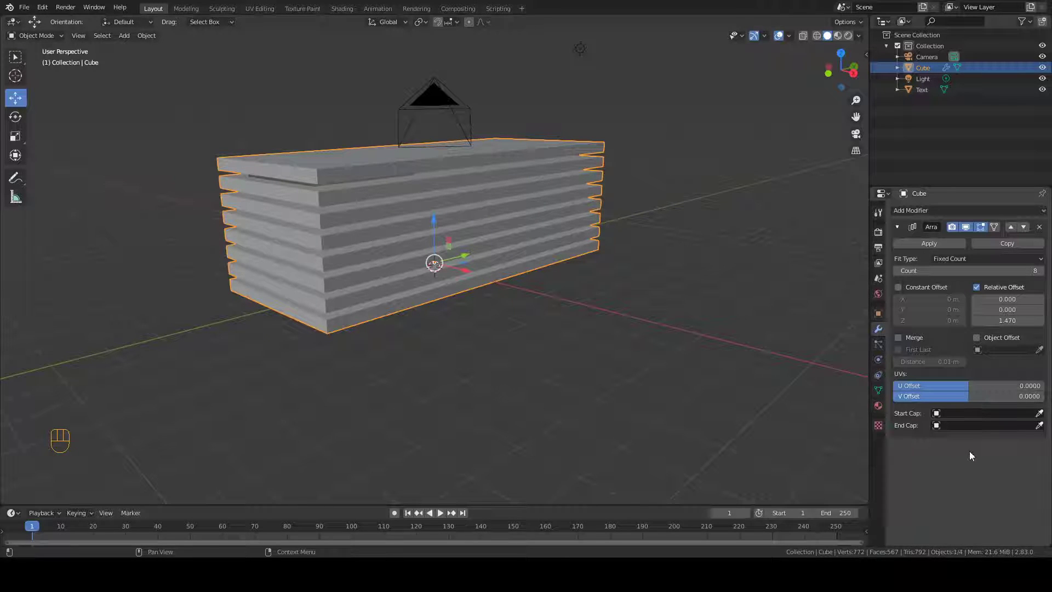
pyautogui.click(913, 245)
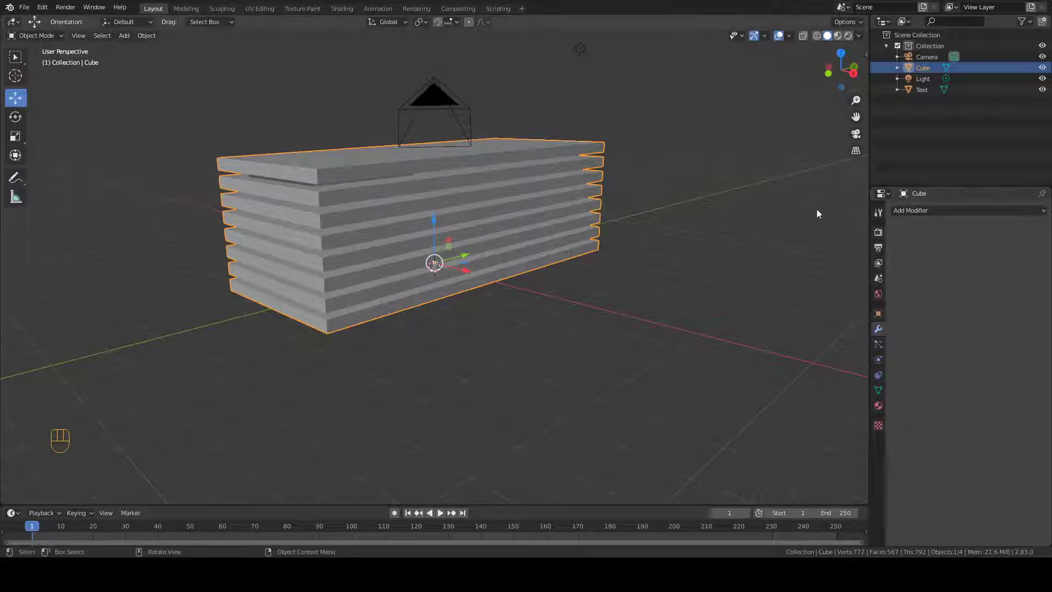
# Add a Boolean modifier to the text with the Cube as its object and Intersect as the operation.
pyautogui.click(922, 90)
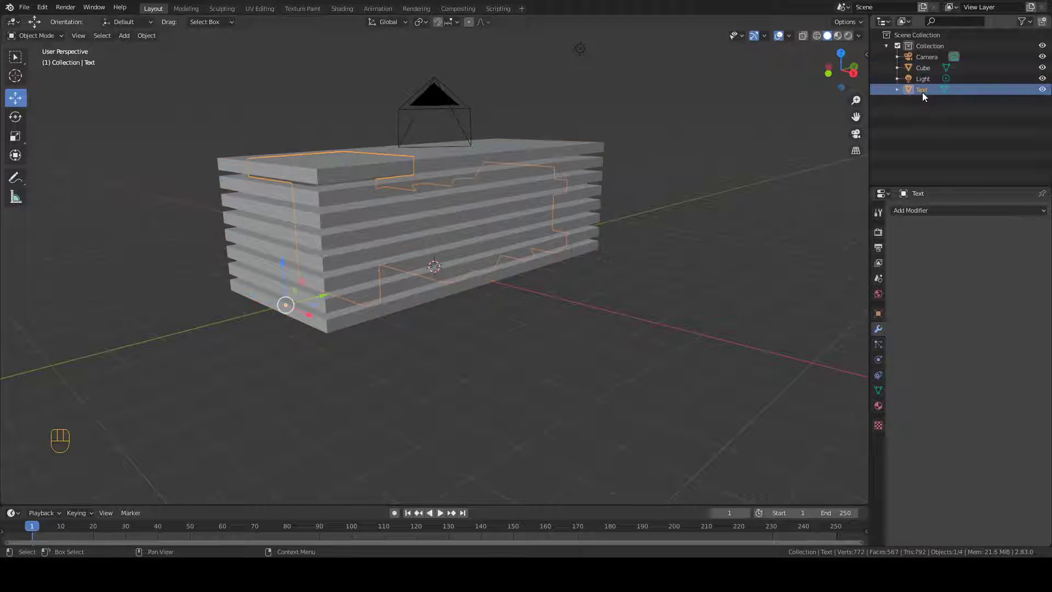
pyautogui.click(918, 213)
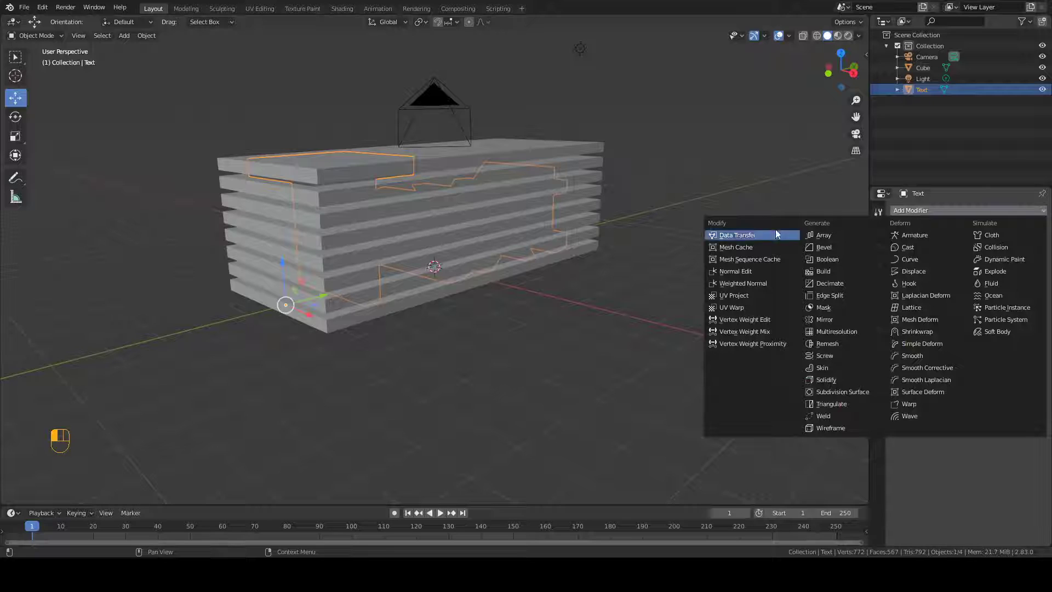
pyautogui.click(820, 260)
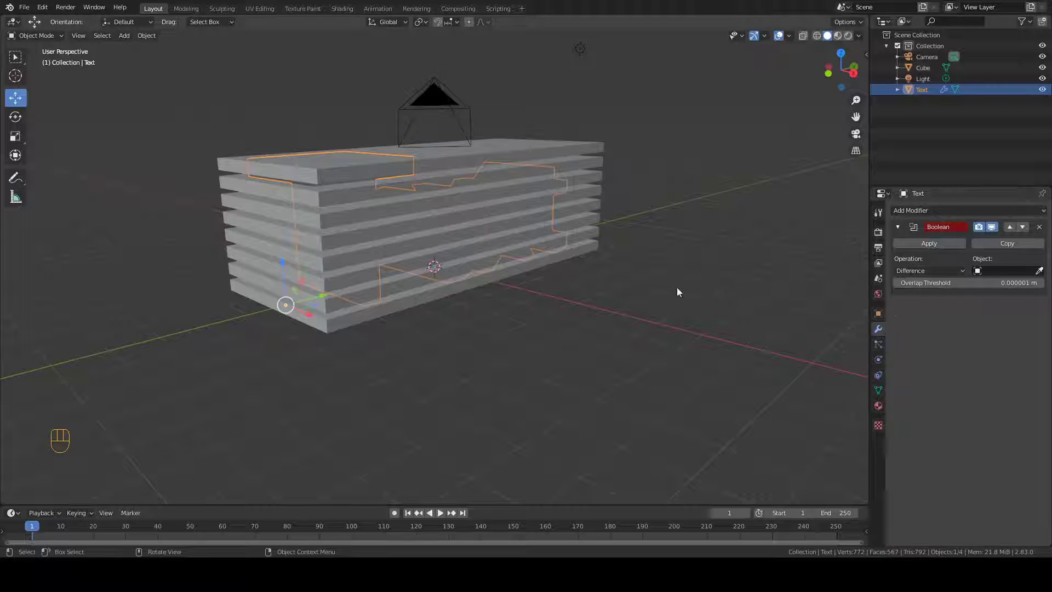
pyautogui.click(997, 276)
pyautogui.click(956, 286)
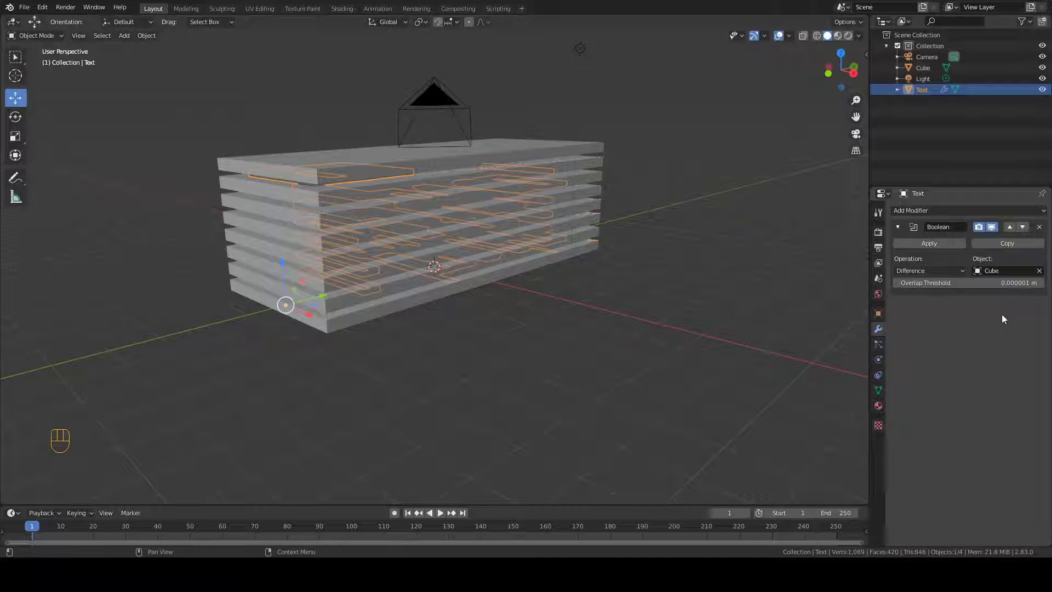
pyautogui.click(925, 272)
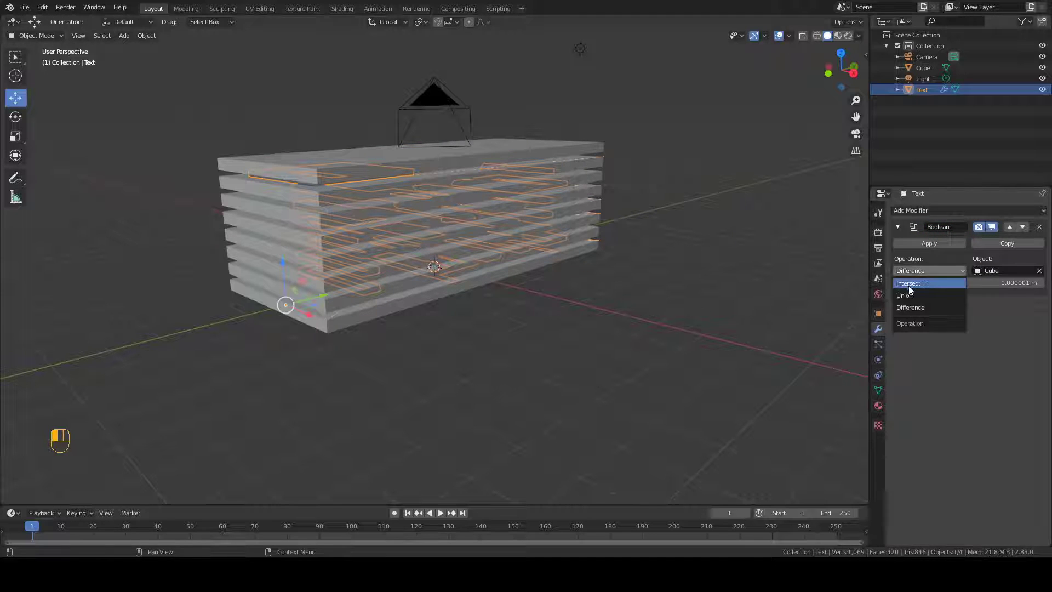
pyautogui.click(909, 285)
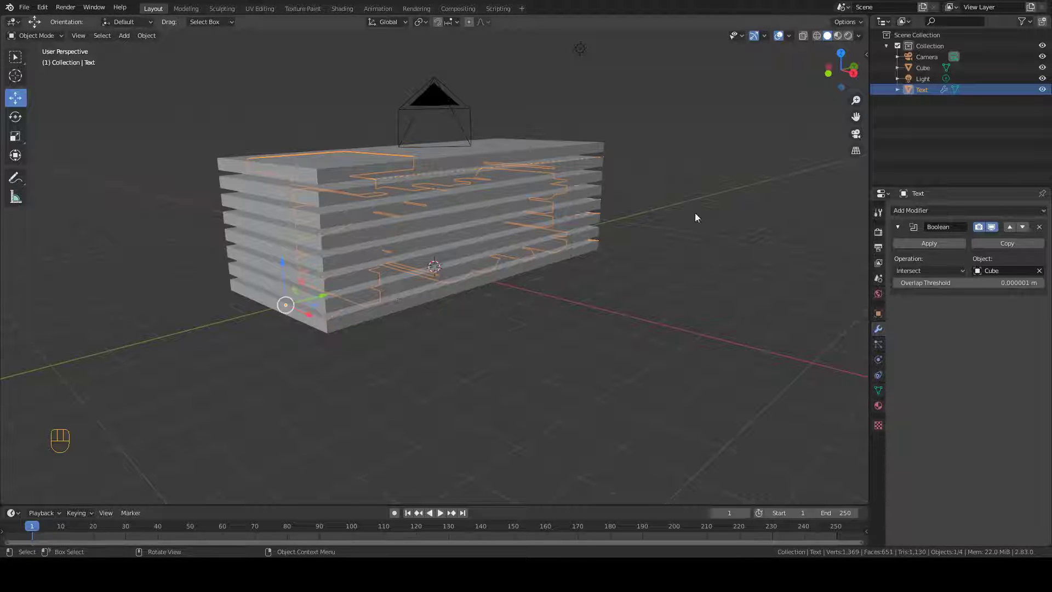
# Hide the stacked slabs and examine the sliced letters from another angle.
pyautogui.click(1042, 68)
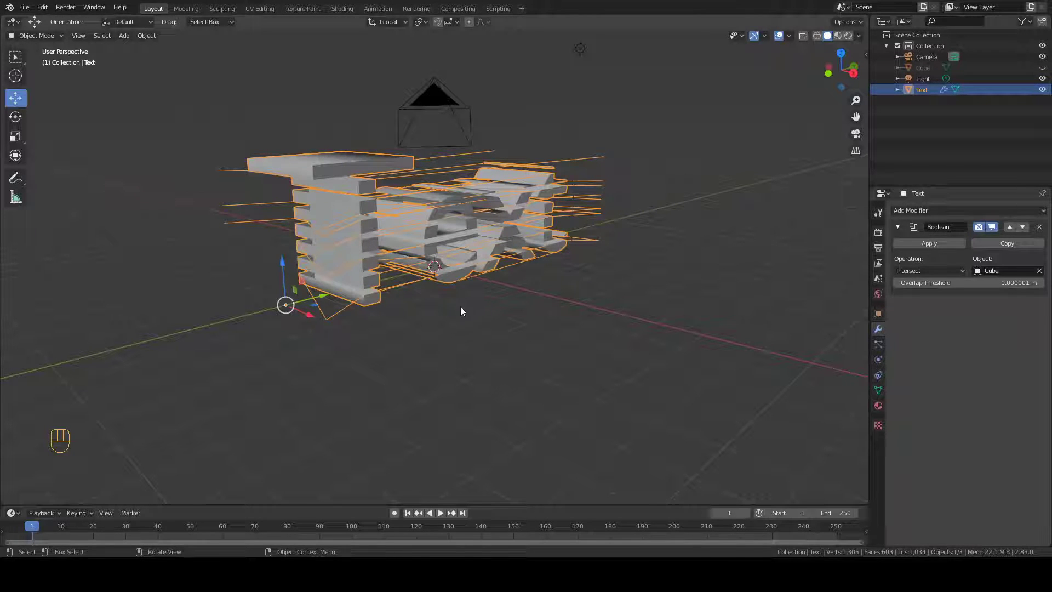
pyautogui.press('KP_1')
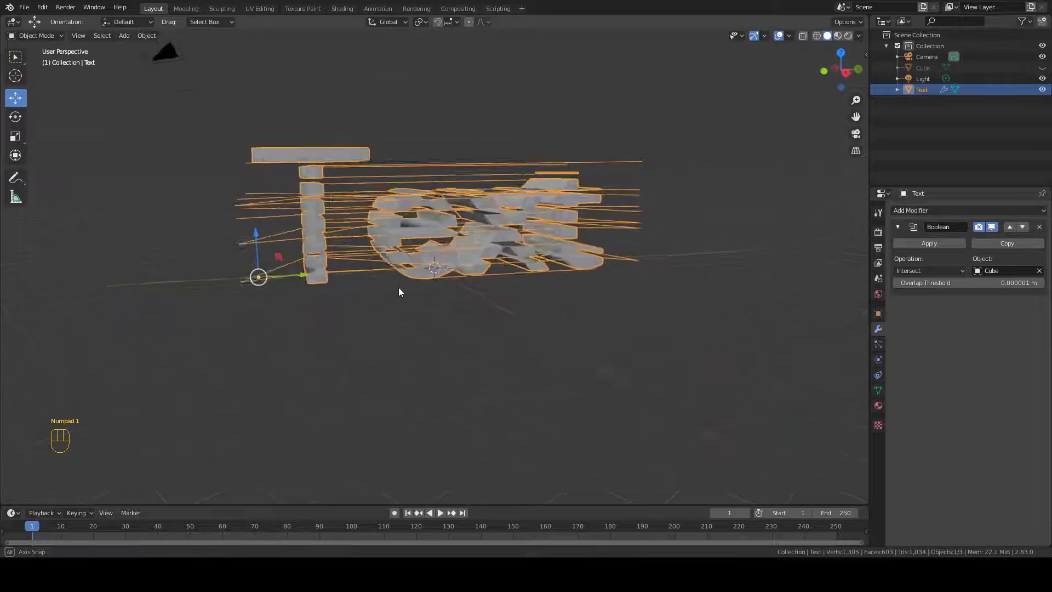
pyautogui.moveTo(399, 287); pyautogui.dragTo(428, 302, button='middle')
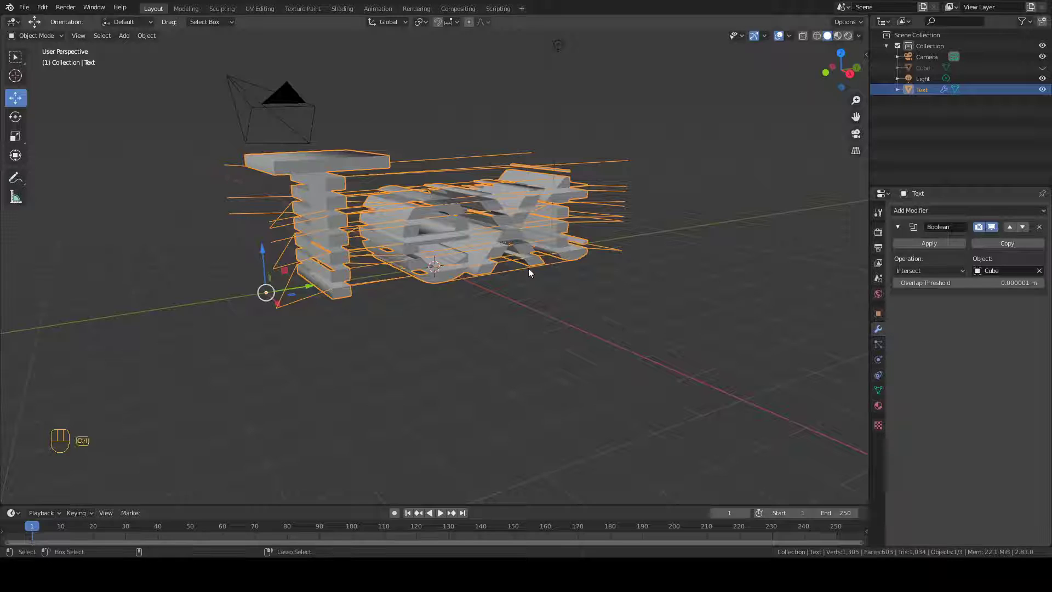
# Save the file and apply the Boolean modifier to the text.
pyautogui.hotkey('ctrl', 's')
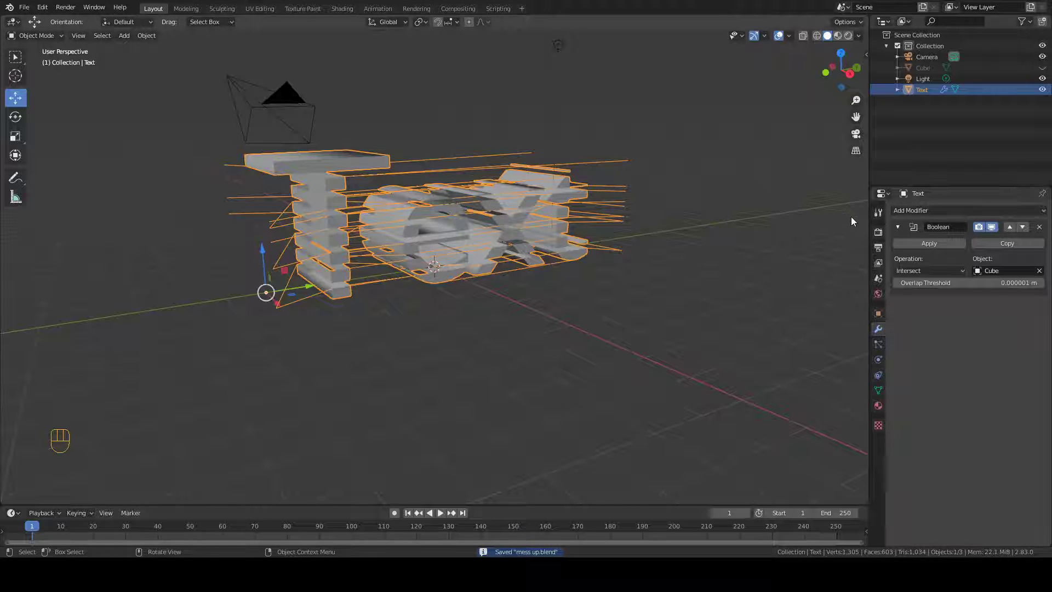
pyautogui.click(912, 243)
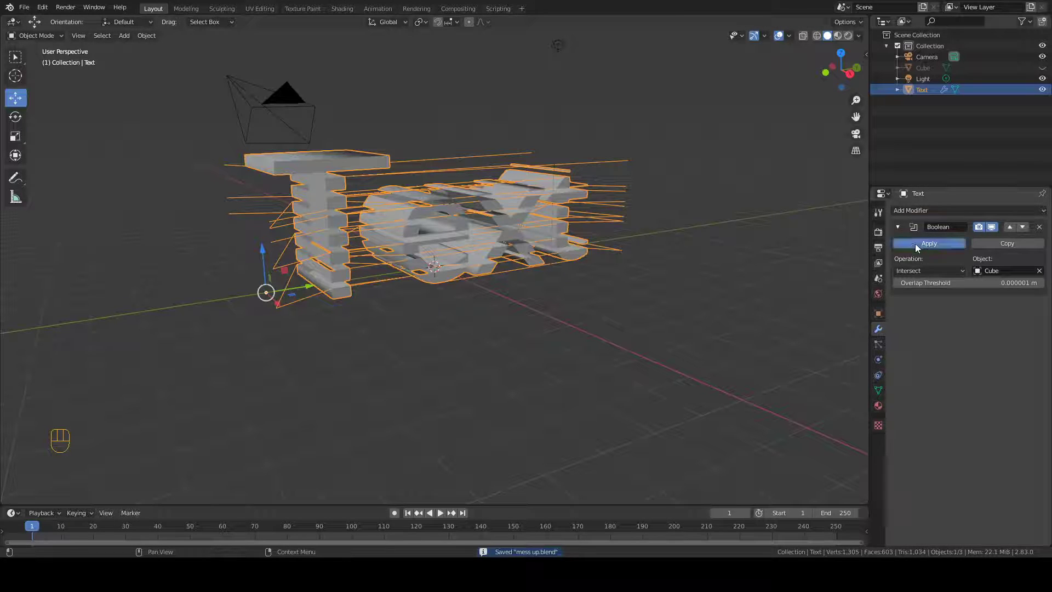
# Delete the hidden Cube object from the scene.
pyautogui.click(924, 67)
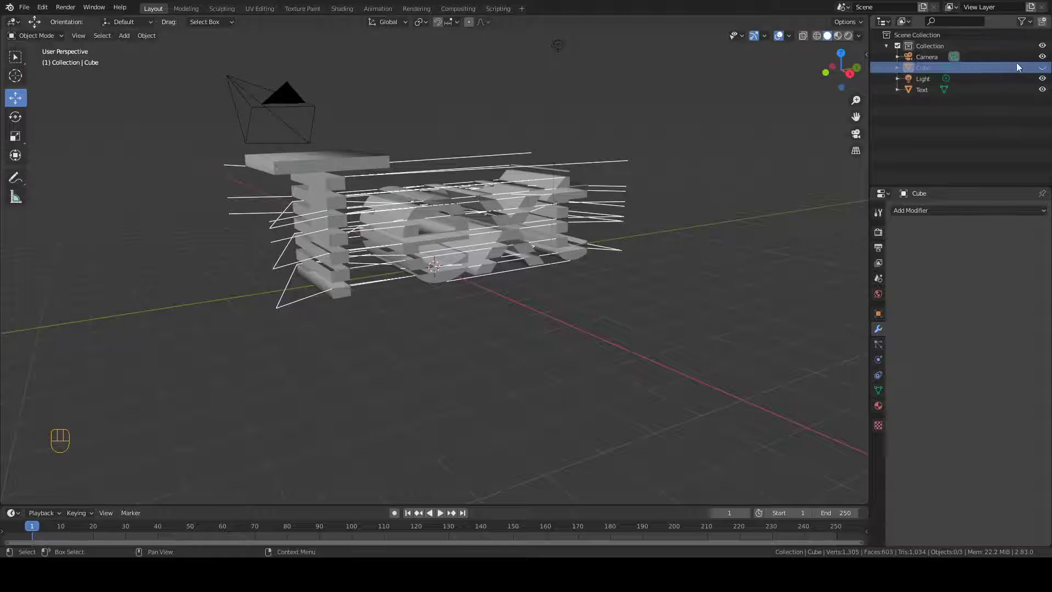
pyautogui.click(1043, 67)
pyautogui.click(1043, 68)
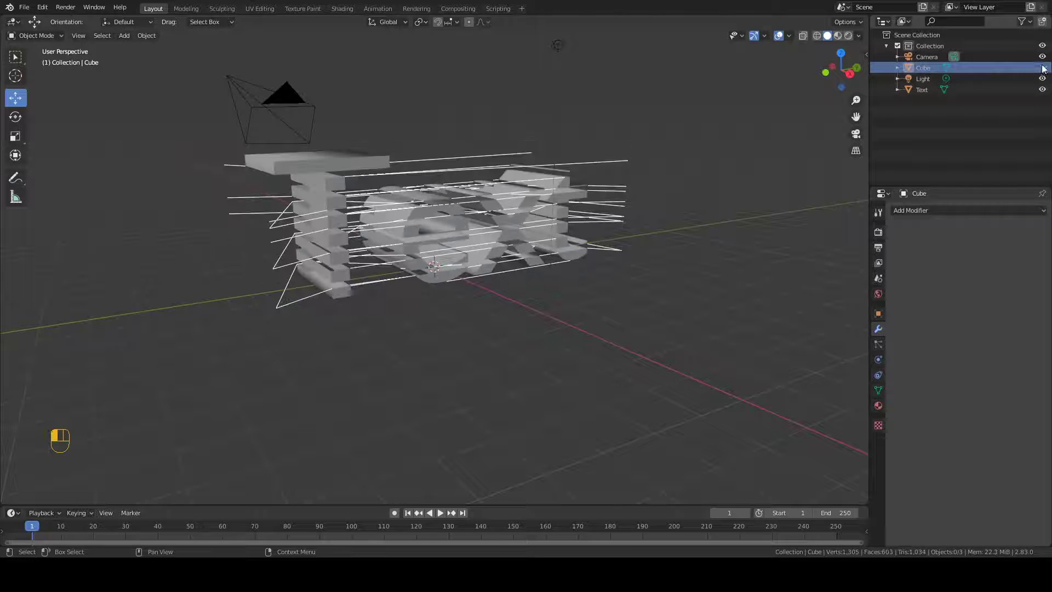
pyautogui.rightClick(920, 69)
pyautogui.click(877, 95)
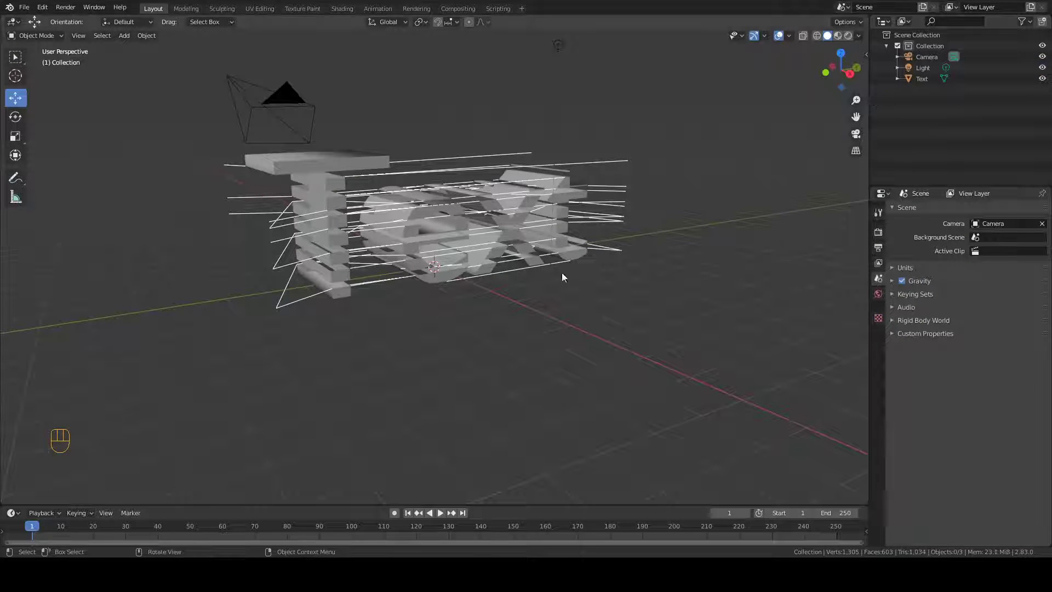
# Delete the selected stray vertices sticking out at both ends of the text mesh in Edit Mode.
pyautogui.click(922, 80)
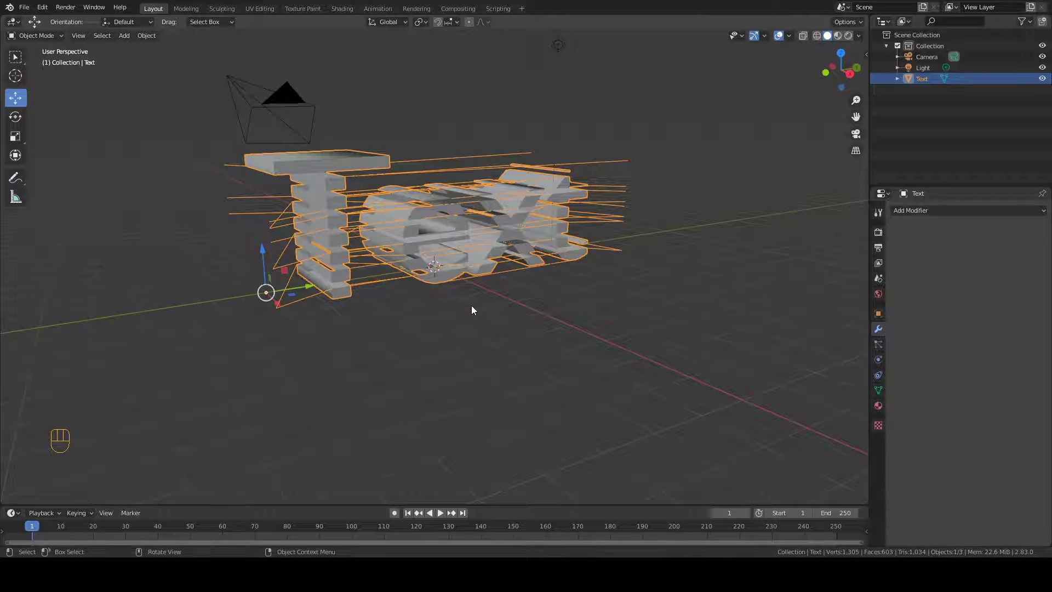
pyautogui.press('Tab')
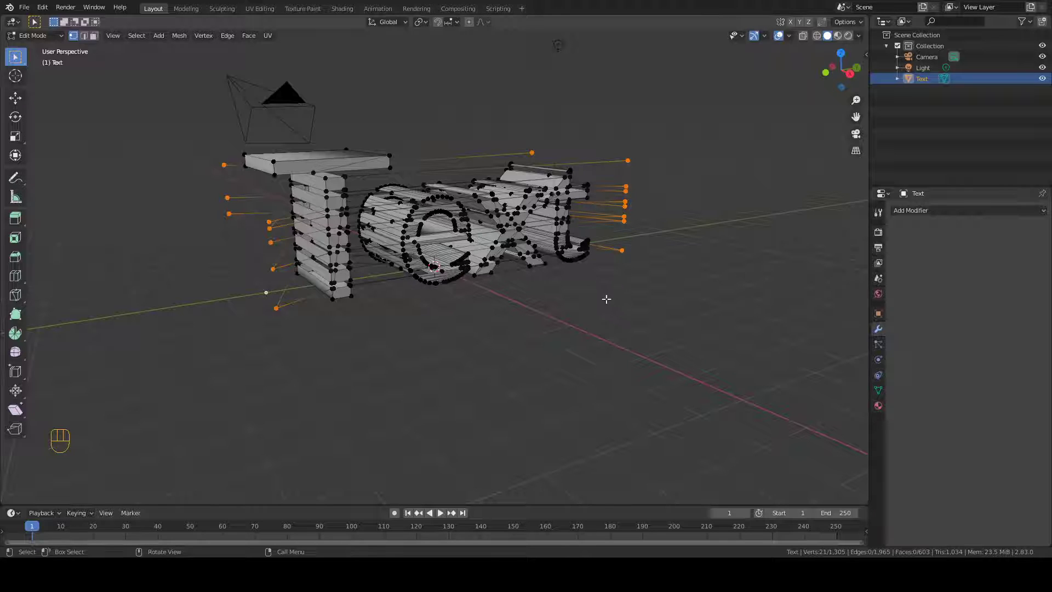
pyautogui.press('Delete')
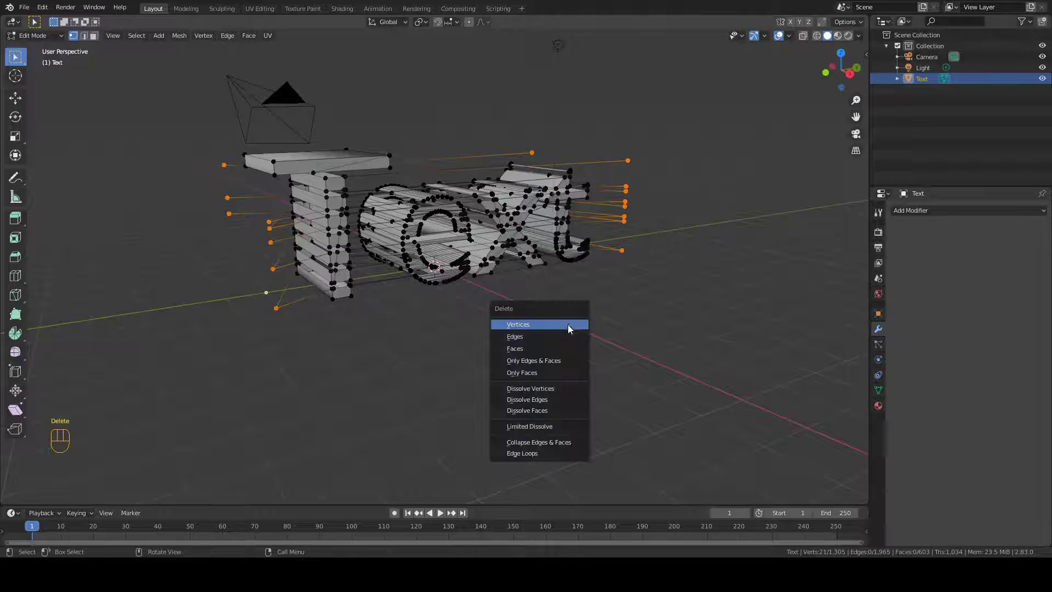
pyautogui.click(569, 325)
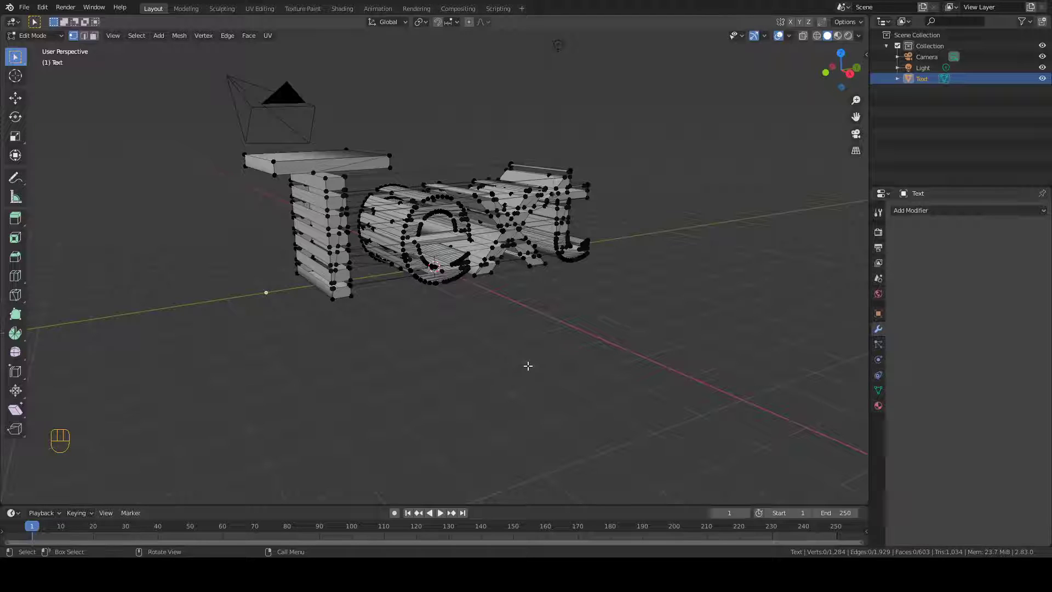
# Select the whole text mesh and simplify its geometry with the Limited Dissolve cleanup.
pyautogui.press('a')
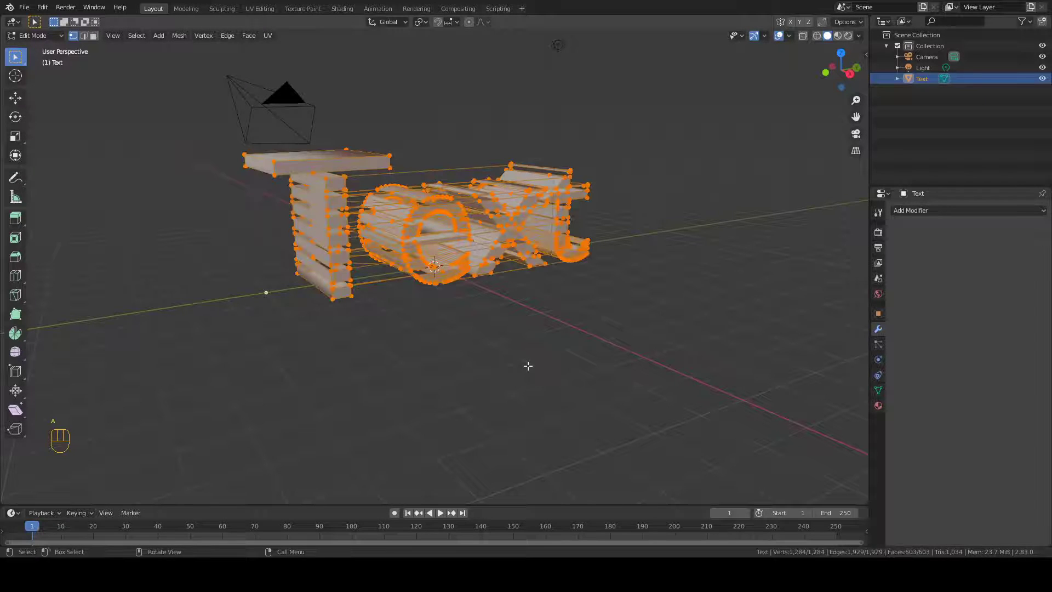
pyautogui.click(180, 36)
pyautogui.moveTo(210, 279)
pyautogui.click(179, 35)
pyautogui.press('KP_3')
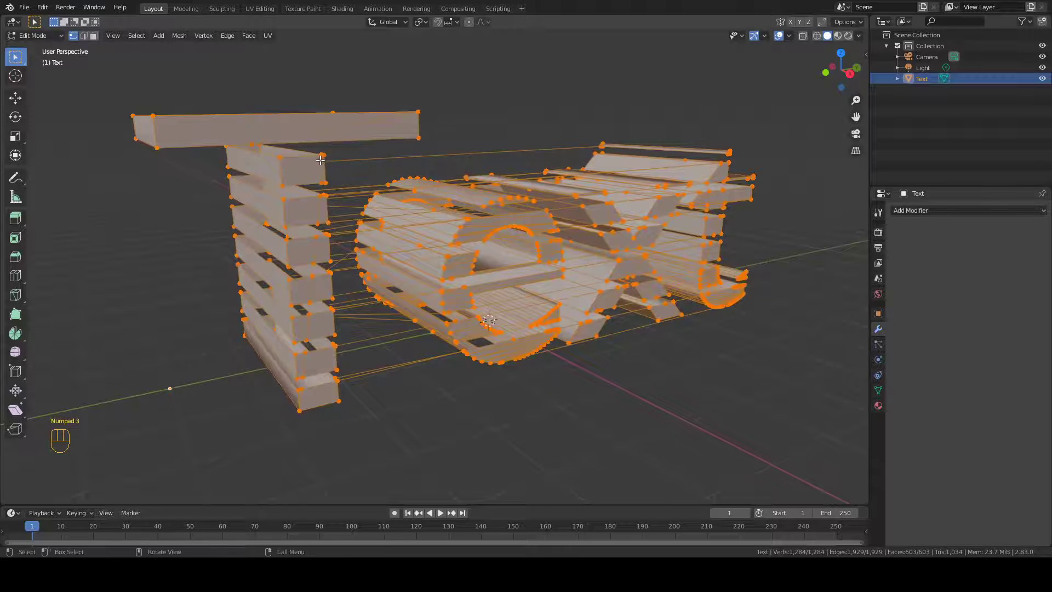
pyautogui.click(179, 36)
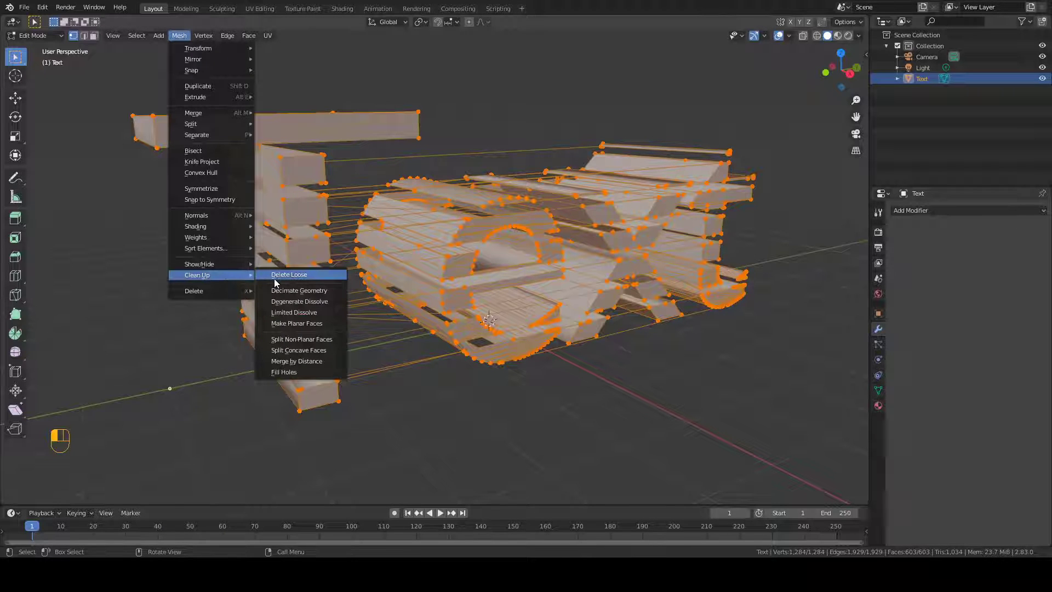
pyautogui.click(287, 313)
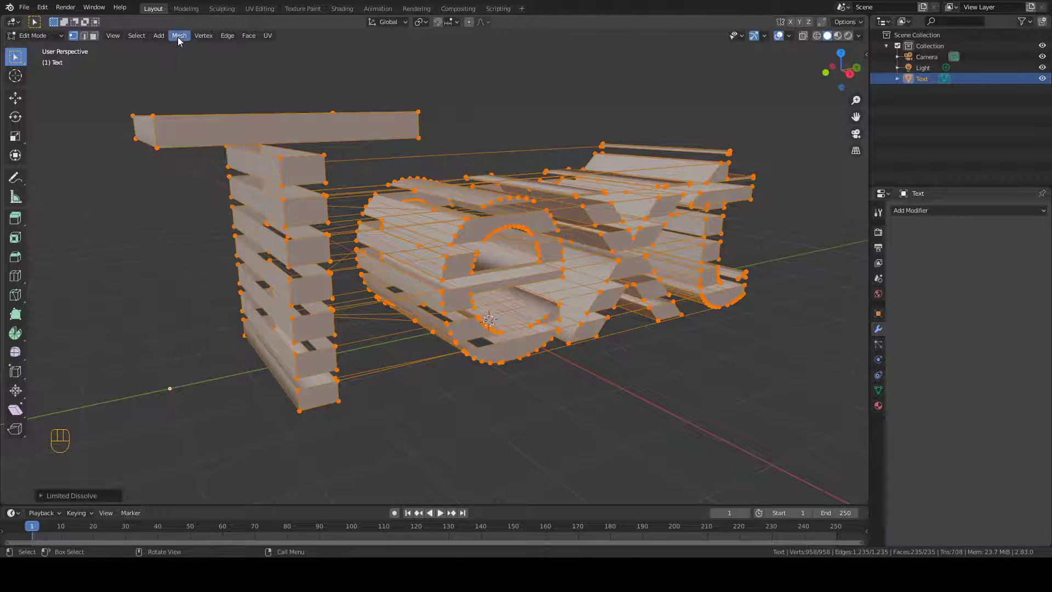
# Remove the loose edges running between the letters with the Delete Loose cleanup.
pyautogui.click(180, 36)
pyautogui.moveTo(222, 275)
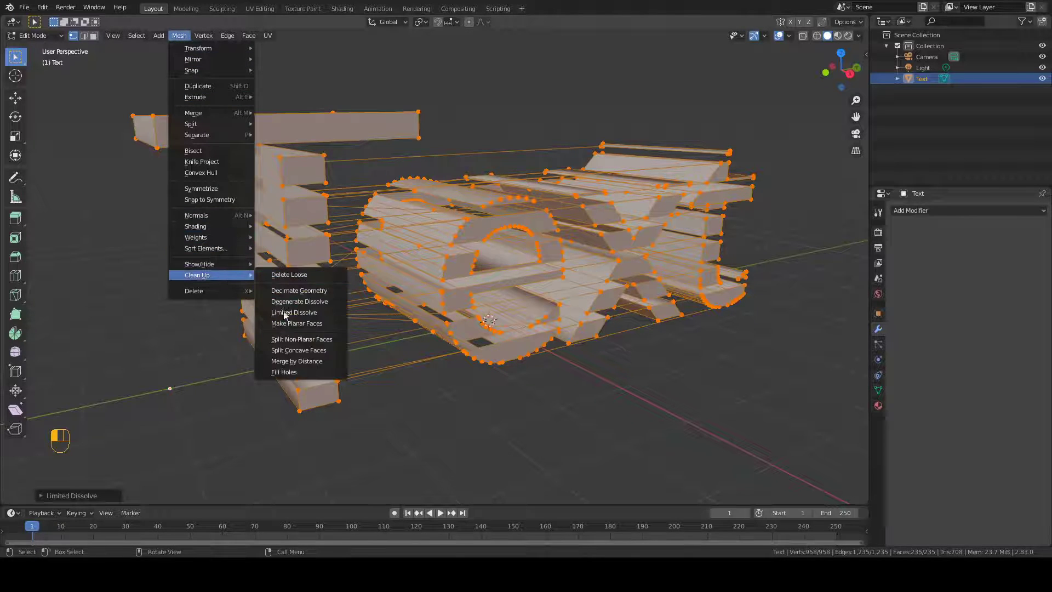
pyautogui.click(283, 275)
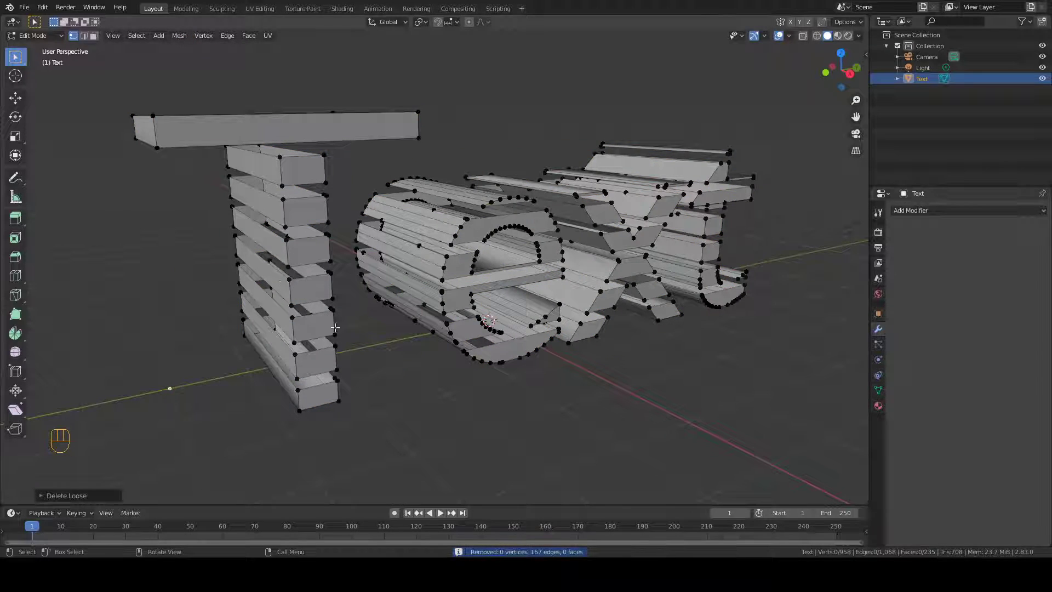
pyautogui.moveTo(426, 364); pyautogui.dragTo(404, 361, button='middle')
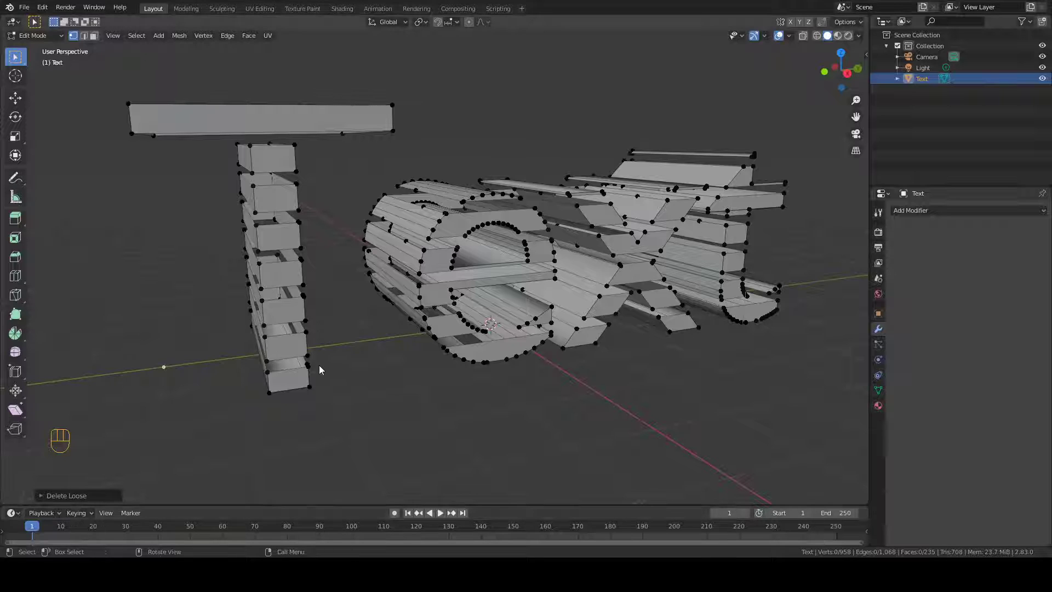
# Select the whole text mesh and merge its duplicate vertices with the Merge by Distance cleanup.
pyautogui.press('a')
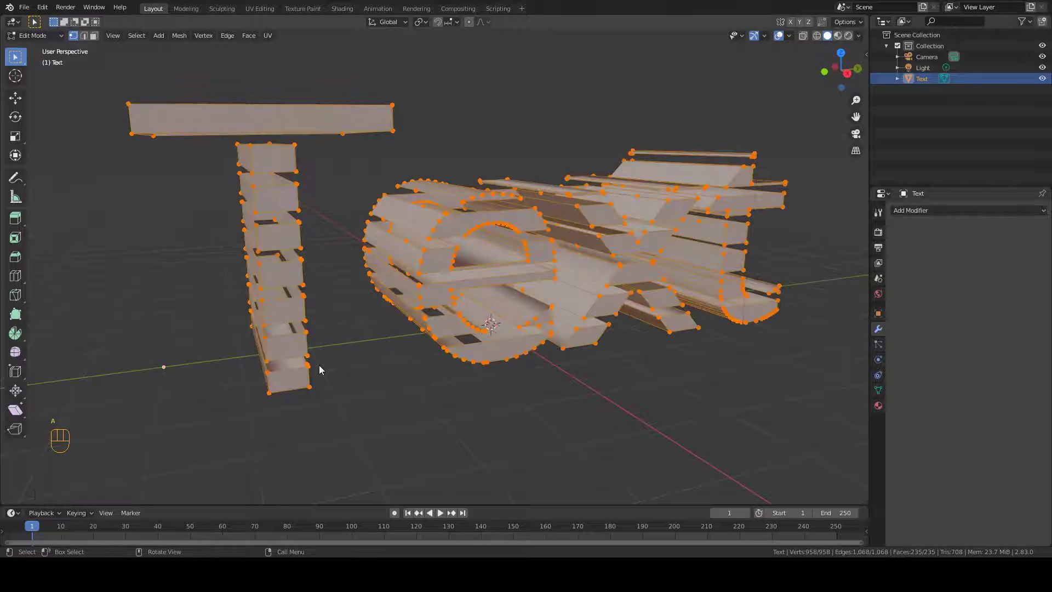
pyautogui.click(178, 35)
pyautogui.moveTo(207, 280)
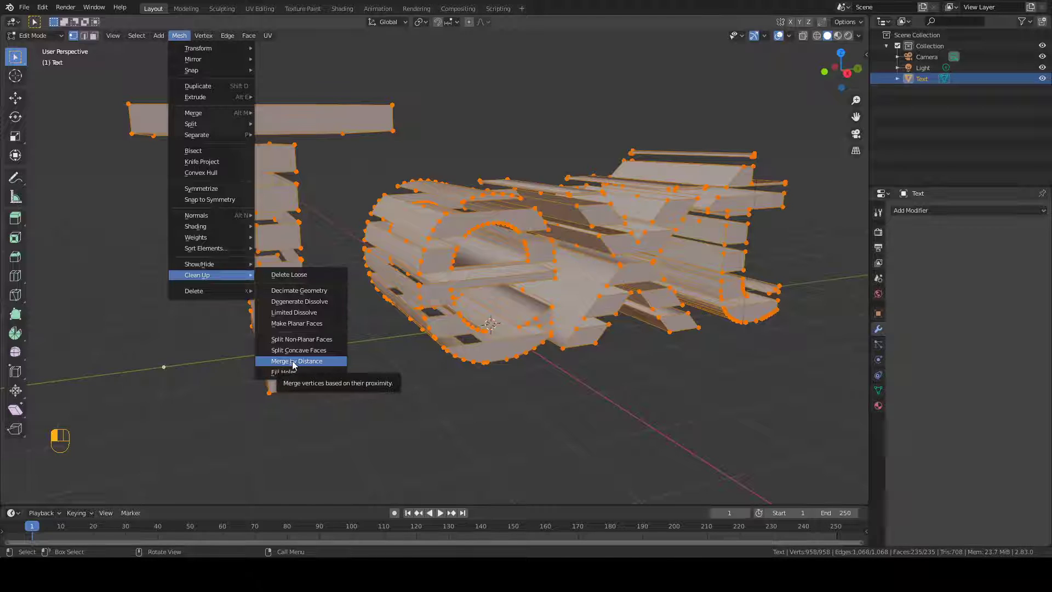
pyautogui.click(294, 362)
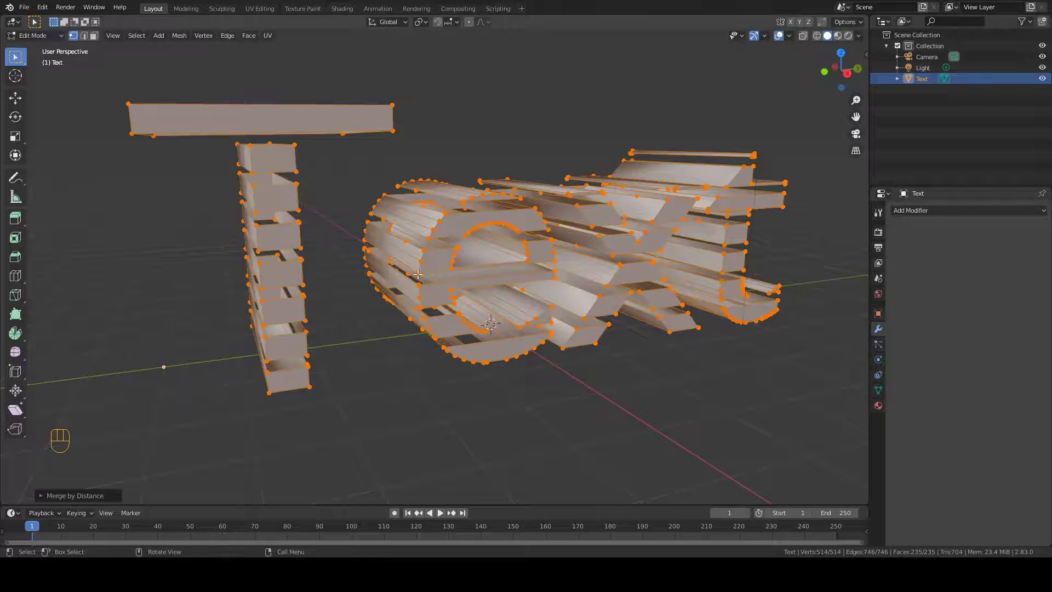
pyautogui.moveTo(418, 274); pyautogui.dragTo(440, 284, button='middle')
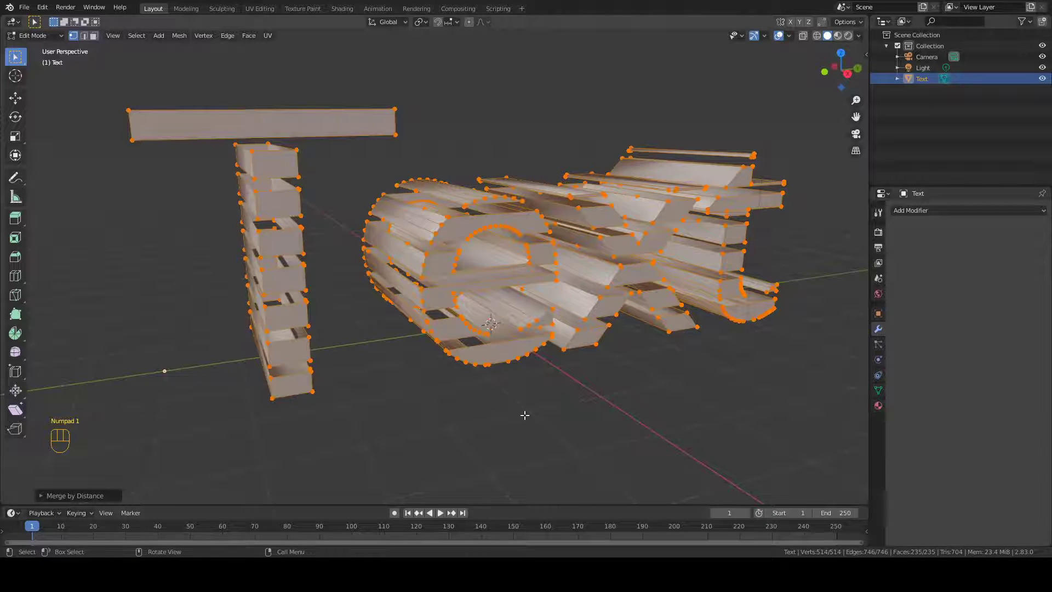
pyautogui.hotkey('ctrl', 'z')
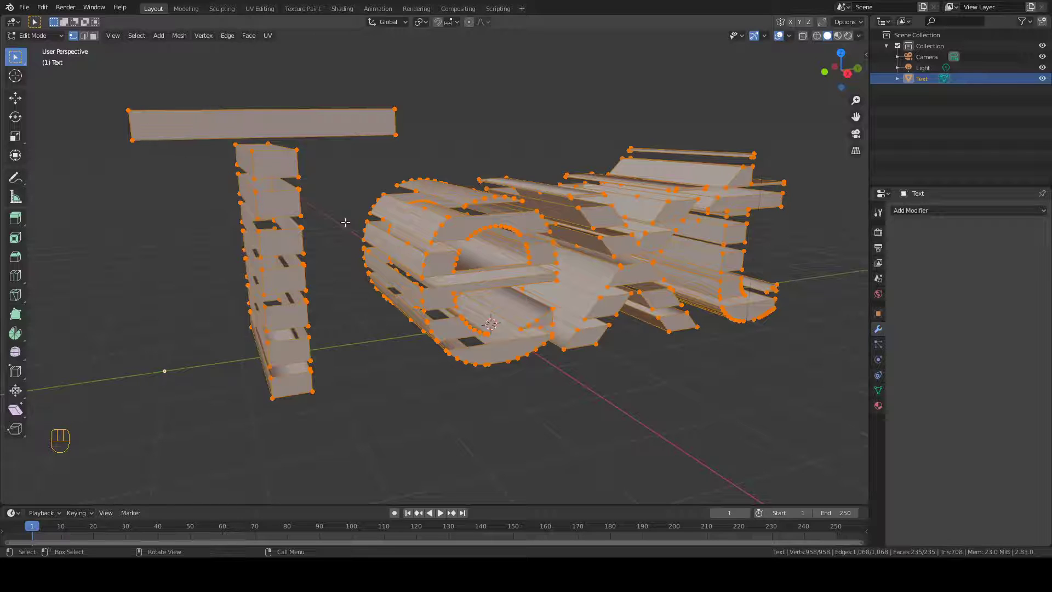
pyautogui.click(179, 37)
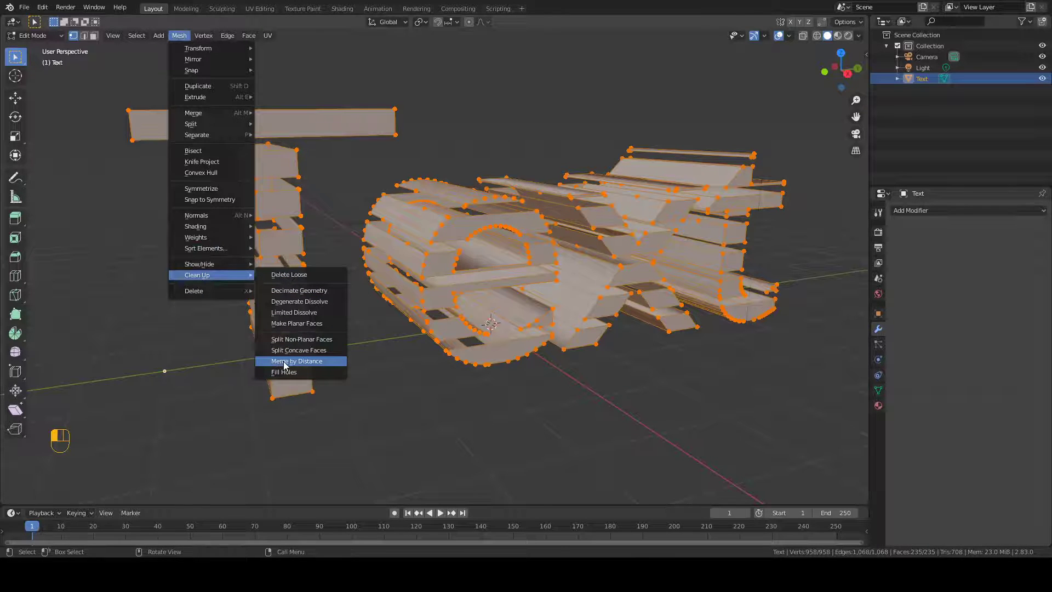
pyautogui.click(285, 361)
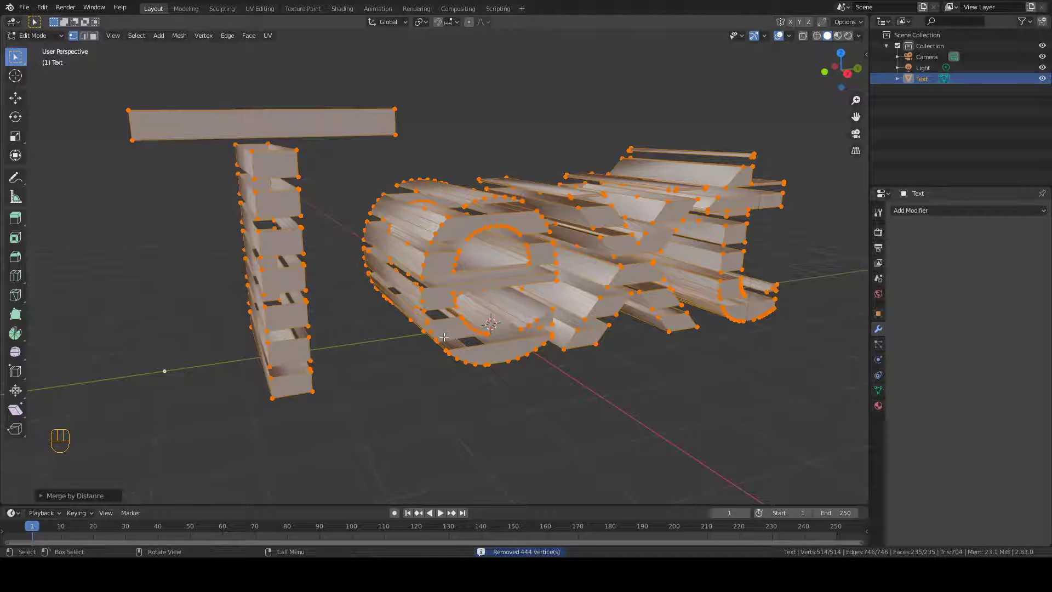
# Switch the viewport to the right orthographic view so the sliced text is seen straight on.
pyautogui.moveTo(431, 329); pyautogui.dragTo(224, 245, button='middle')
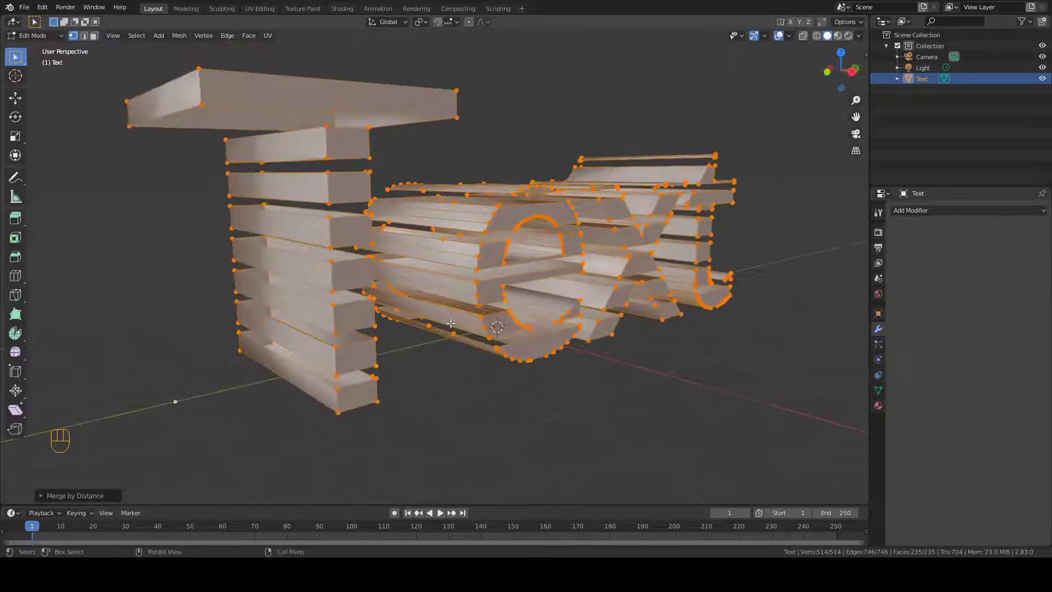
pyautogui.press('KP_1')
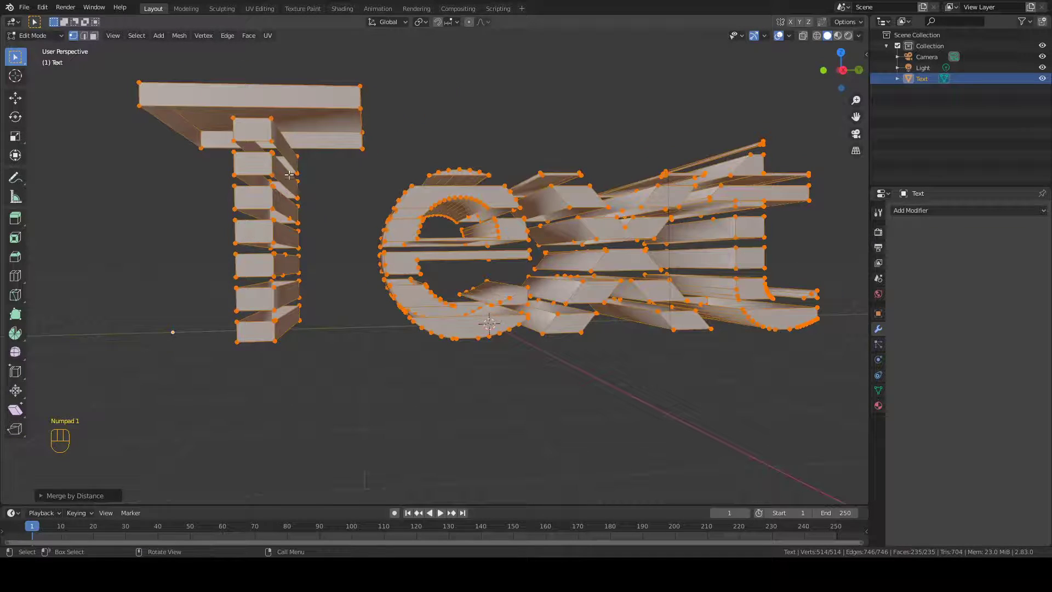
pyautogui.press('KP_1')
pyautogui.moveTo(290, 175); pyautogui.dragTo(292, 242, button='middle')
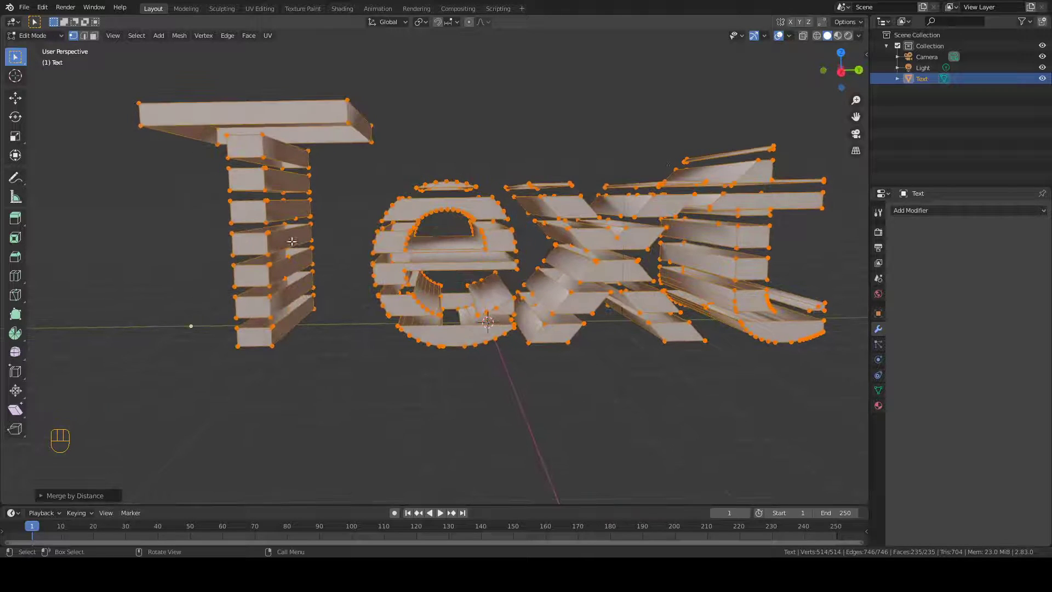
pyautogui.click(856, 150)
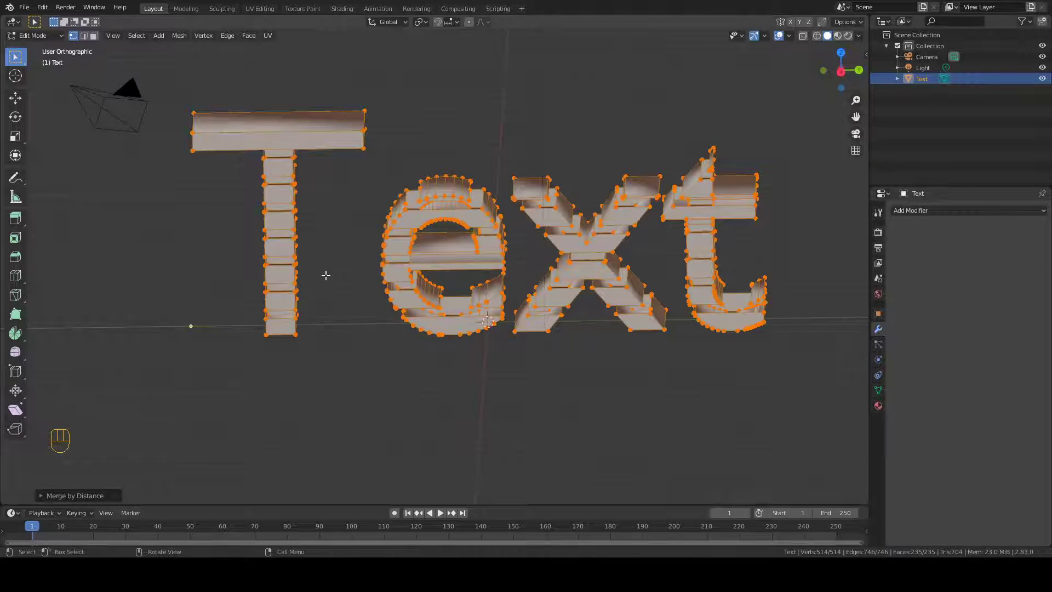
pyautogui.click(113, 35)
pyautogui.moveTo(133, 174)
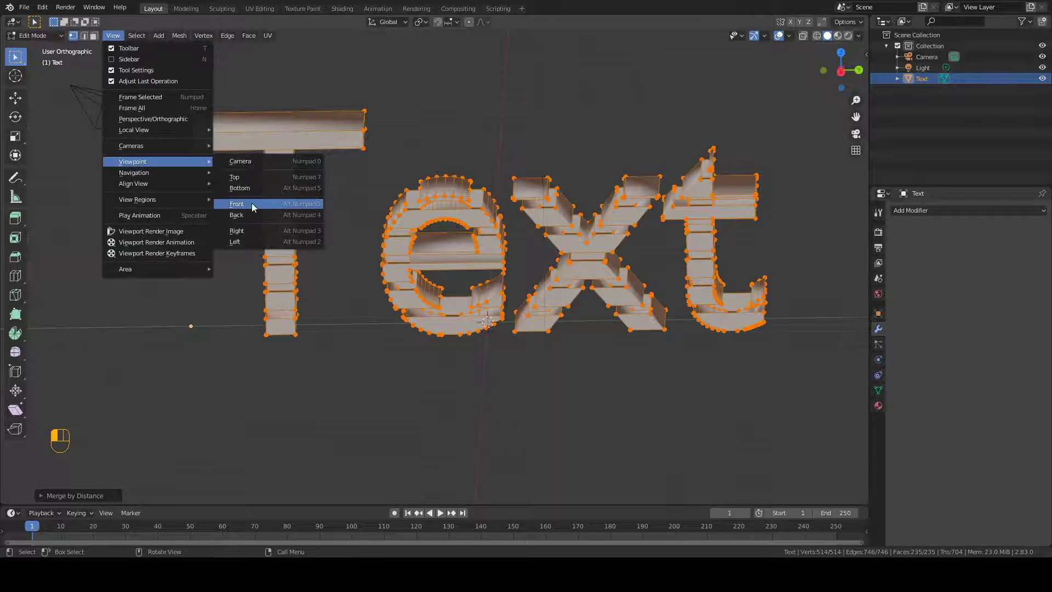
pyautogui.click(251, 203)
pyautogui.click(113, 36)
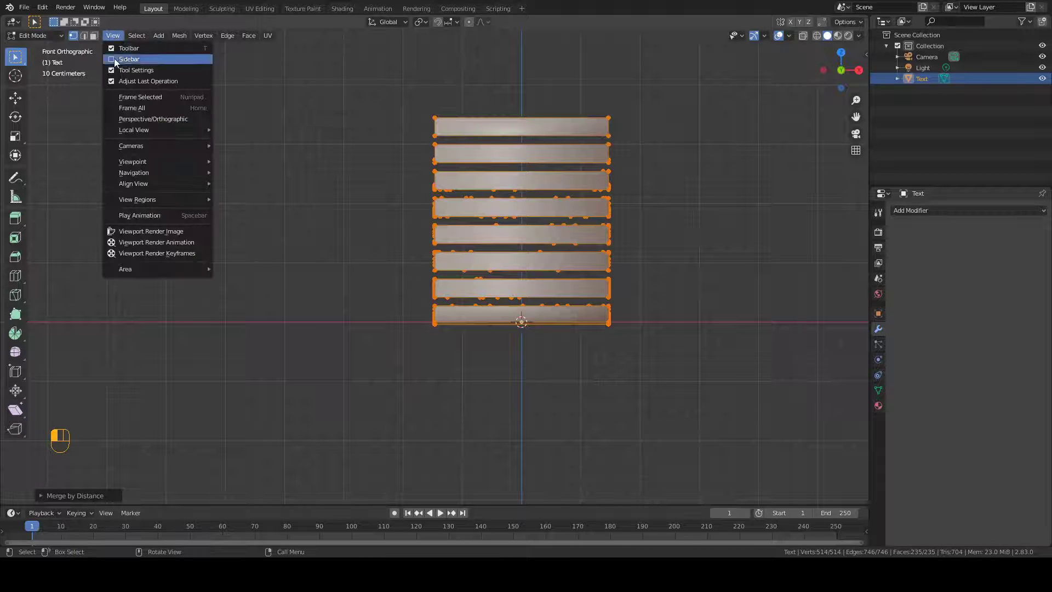
pyautogui.moveTo(161, 162)
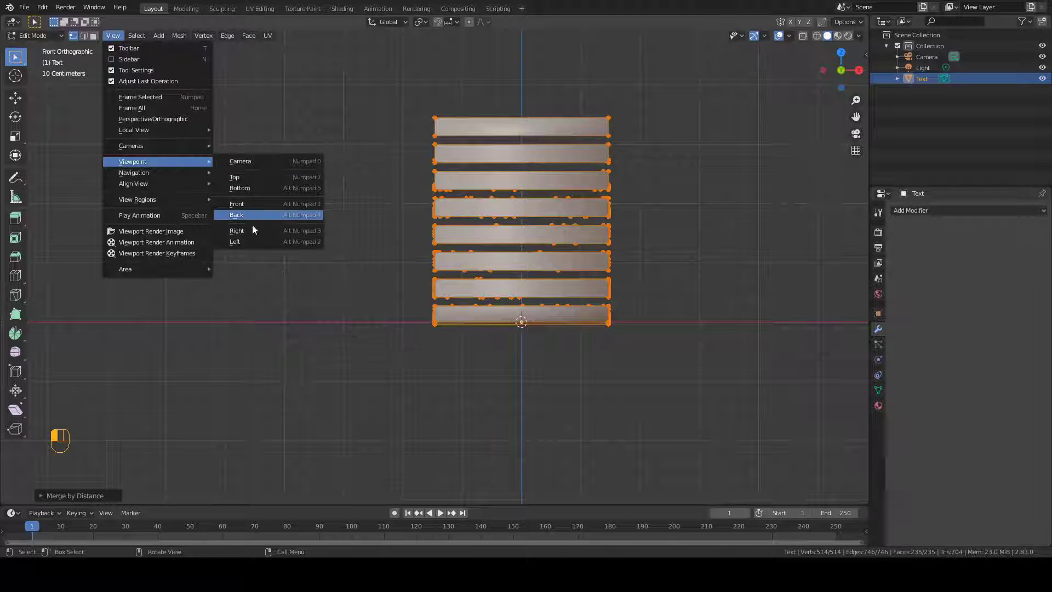
pyautogui.press('Escape')
pyautogui.press('KP_3')
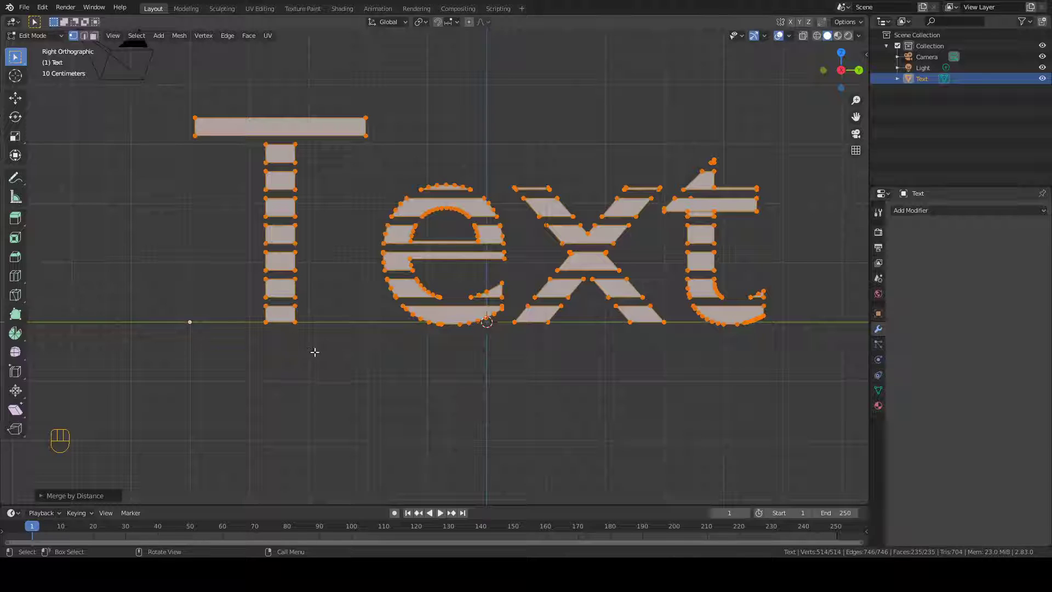
pyautogui.click(856, 155)
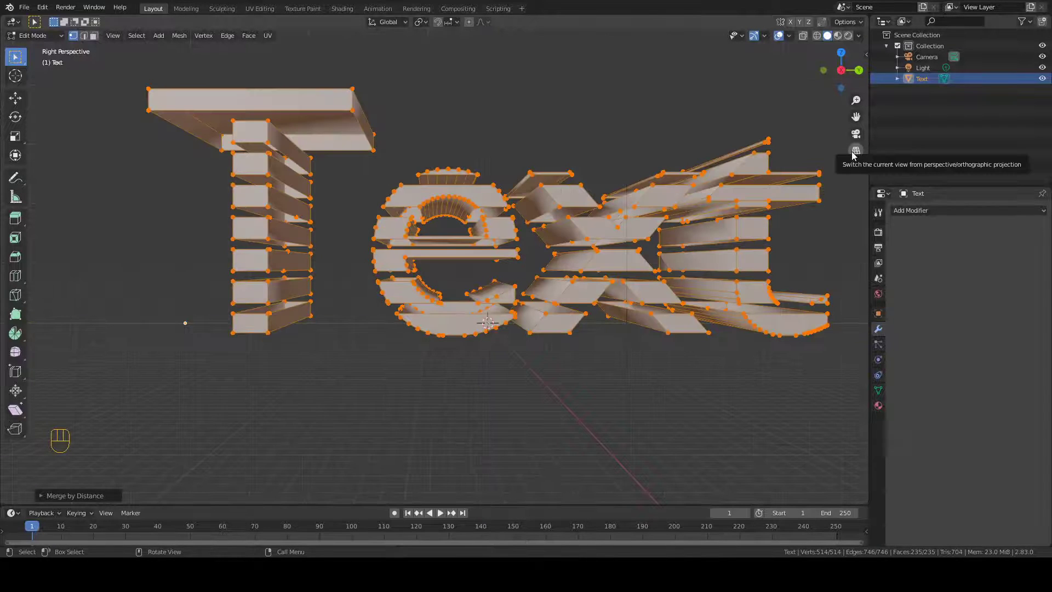
pyautogui.click(855, 155)
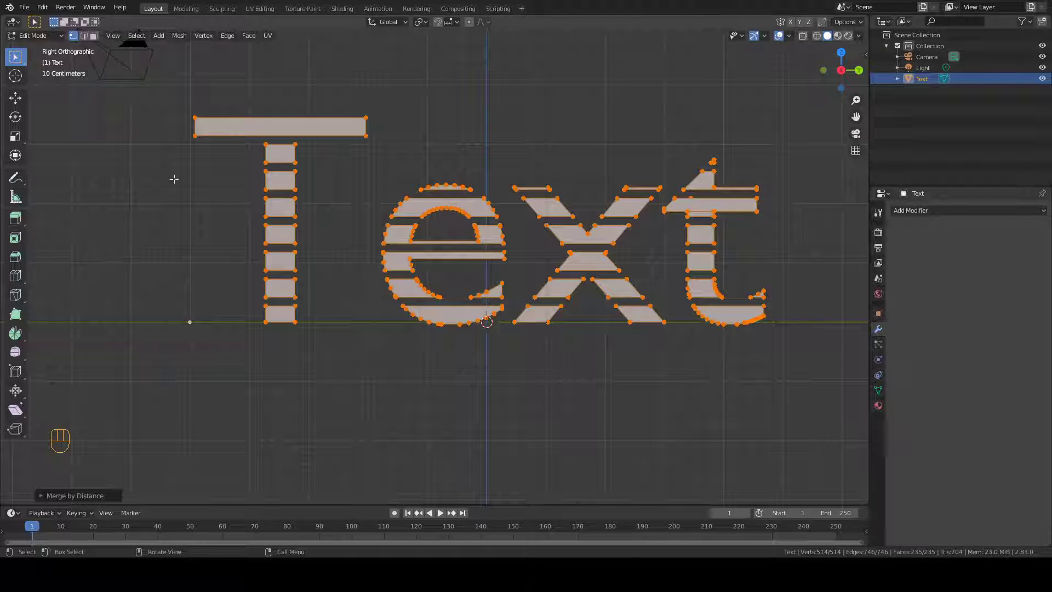
# Switch to edge selection, enable X-ray and box-select the lowest block of the T's stem through its full depth.
pyautogui.click(83, 35)
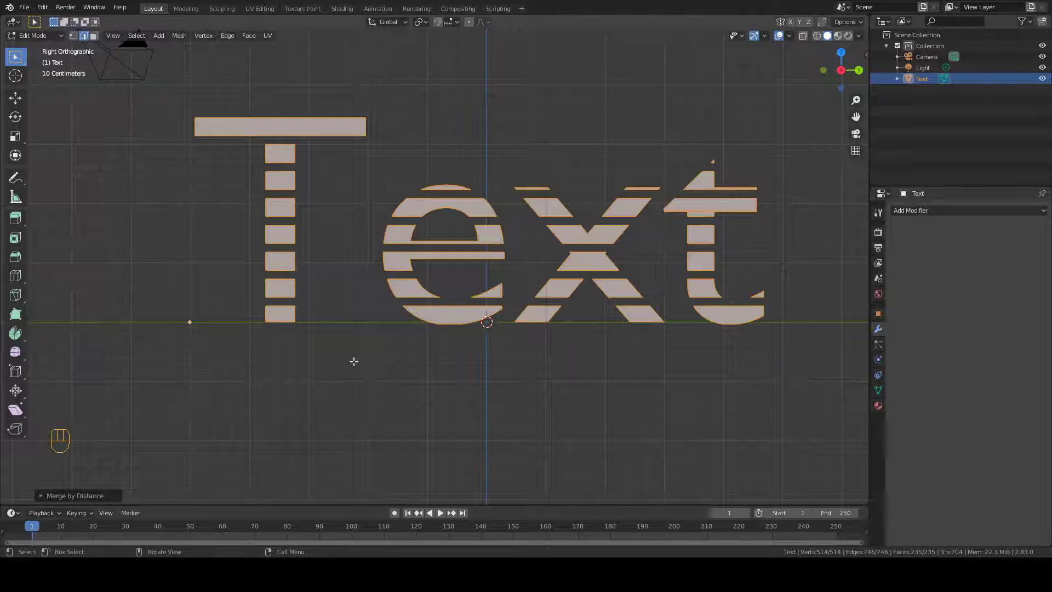
pyautogui.click(334, 368)
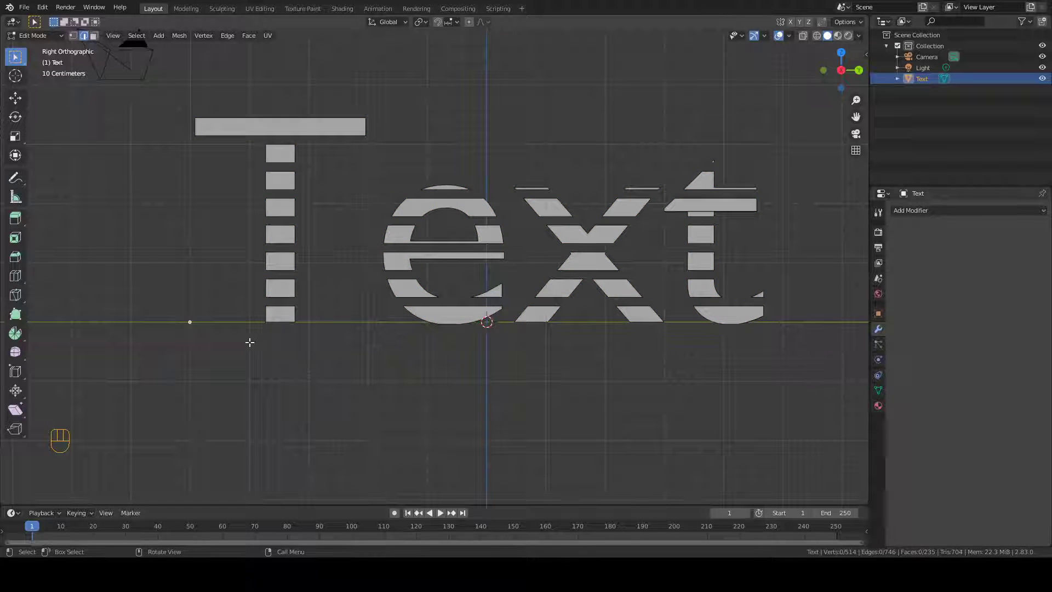
pyautogui.moveTo(250, 342); pyautogui.dragTo(310, 305)
pyautogui.click(803, 35)
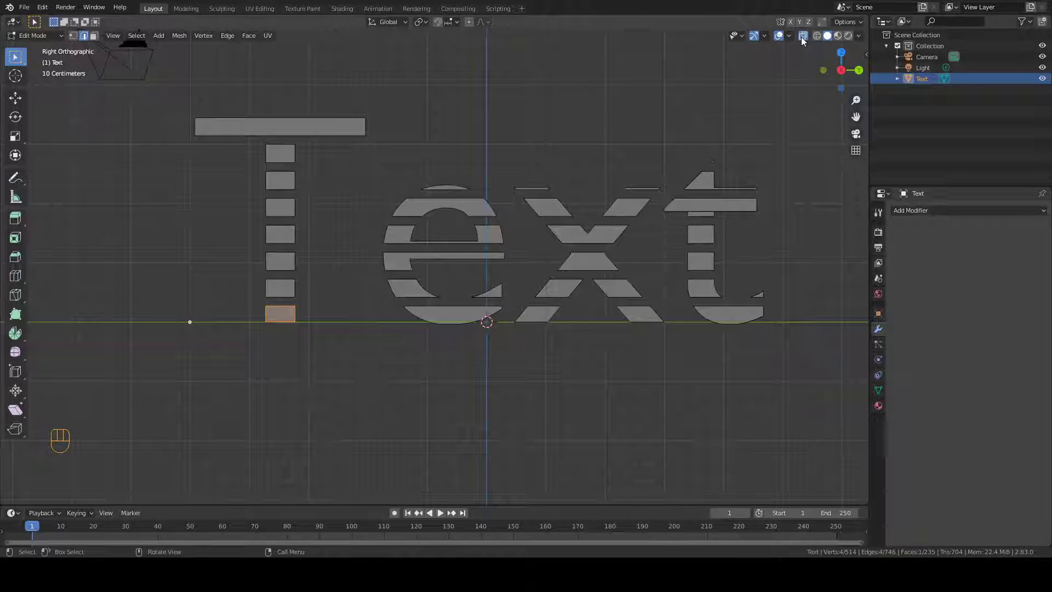
pyautogui.click(296, 358)
pyautogui.moveTo(241, 344); pyautogui.dragTo(314, 303)
pyautogui.moveTo(311, 328); pyautogui.dragTo(320, 330, button='middle')
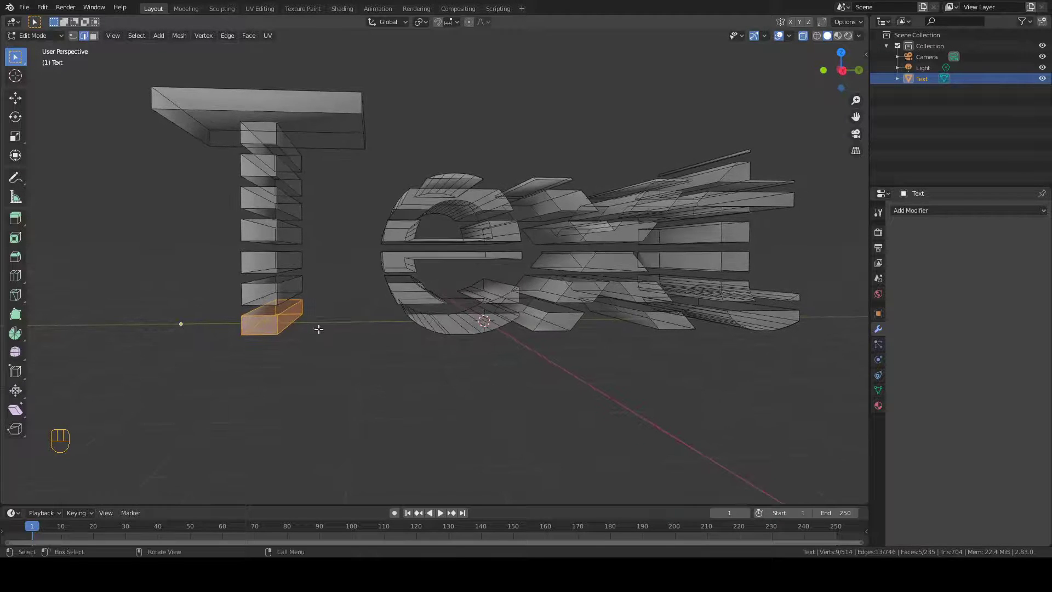
# Clear the selection and compare the text mesh with X-ray off and on.
pyautogui.hotkey('alt', 'a')
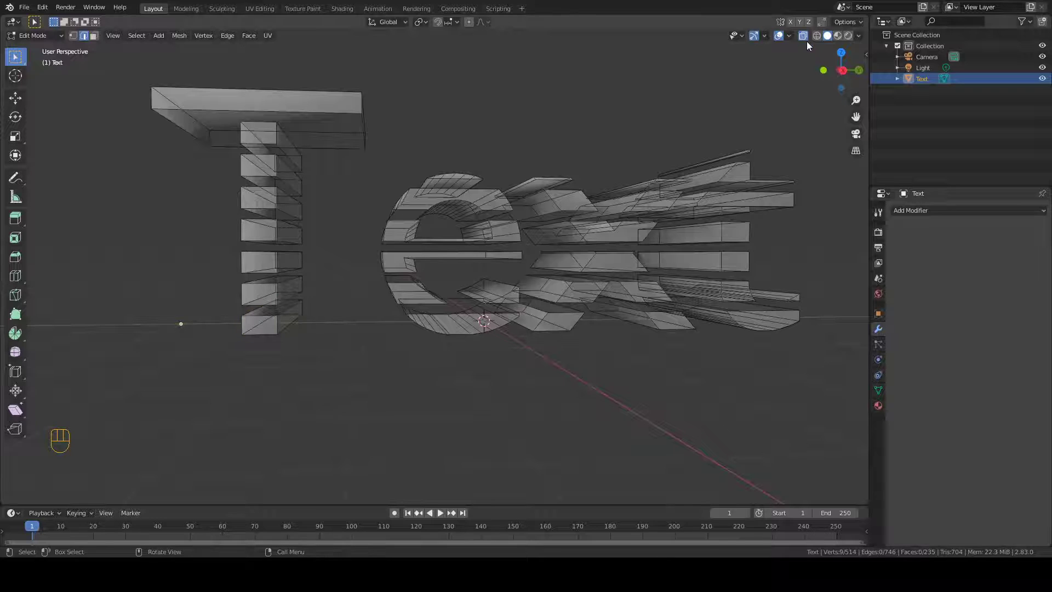
pyautogui.click(803, 37)
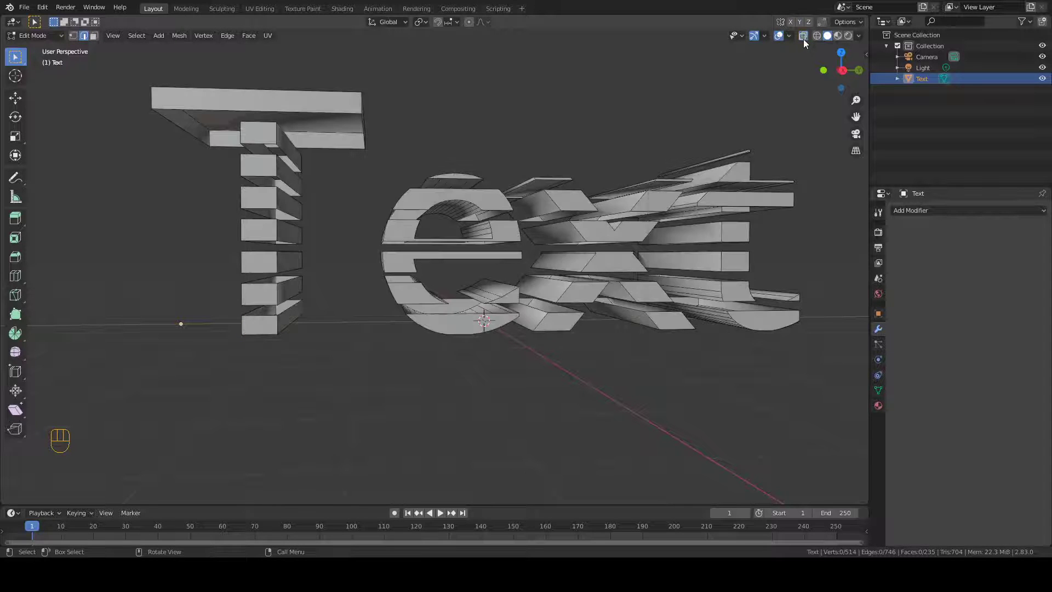
pyautogui.click(803, 37)
pyautogui.click(802, 38)
pyautogui.click(803, 37)
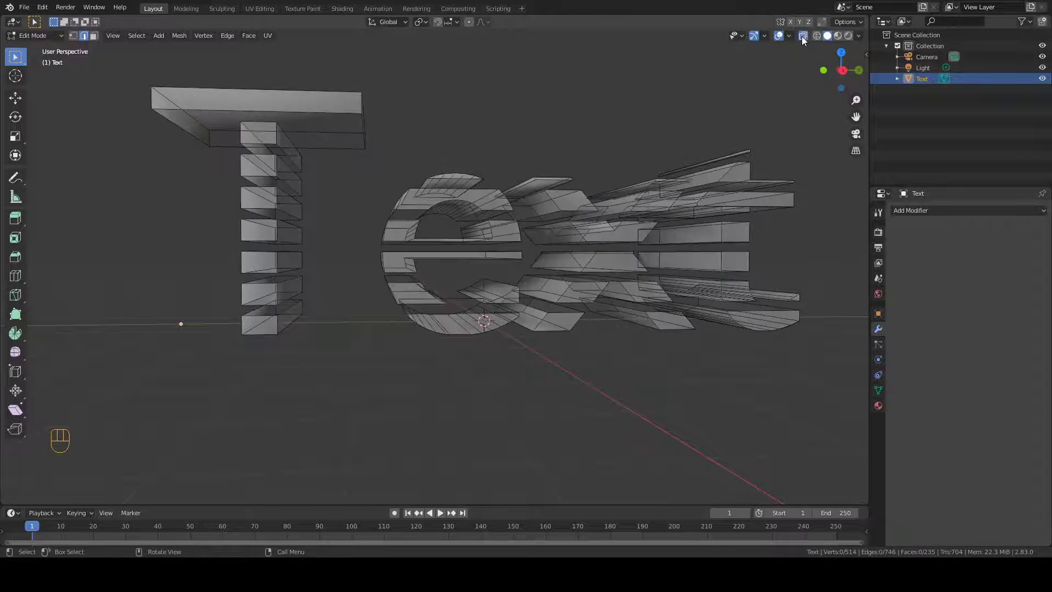
# Select the whole lowest block of the T's stem from the right view, fill its missing face and turn X-ray off.
pyautogui.click(113, 35)
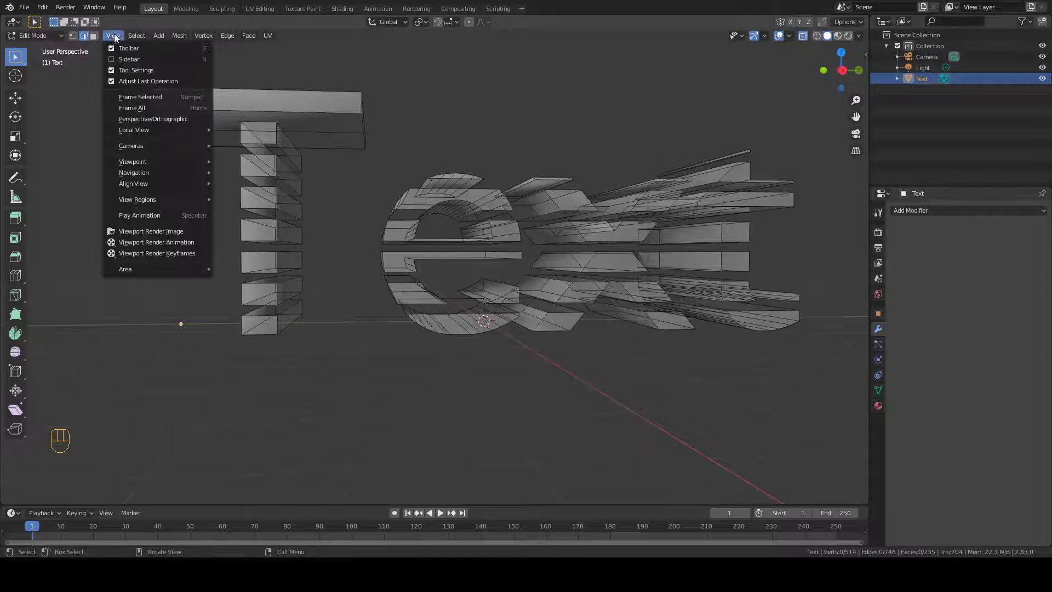
pyautogui.moveTo(137, 172)
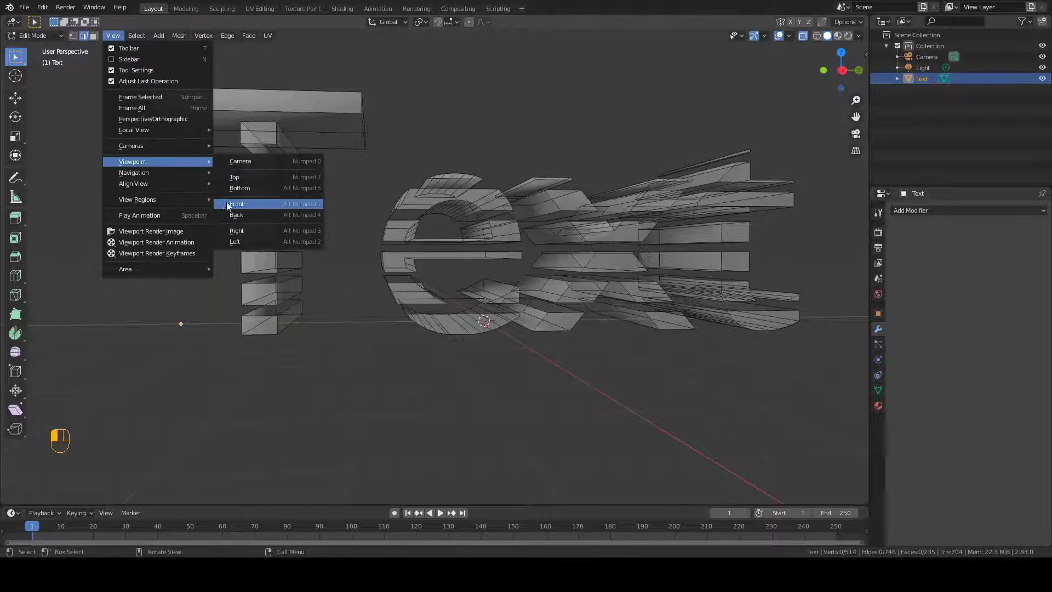
pyautogui.click(240, 232)
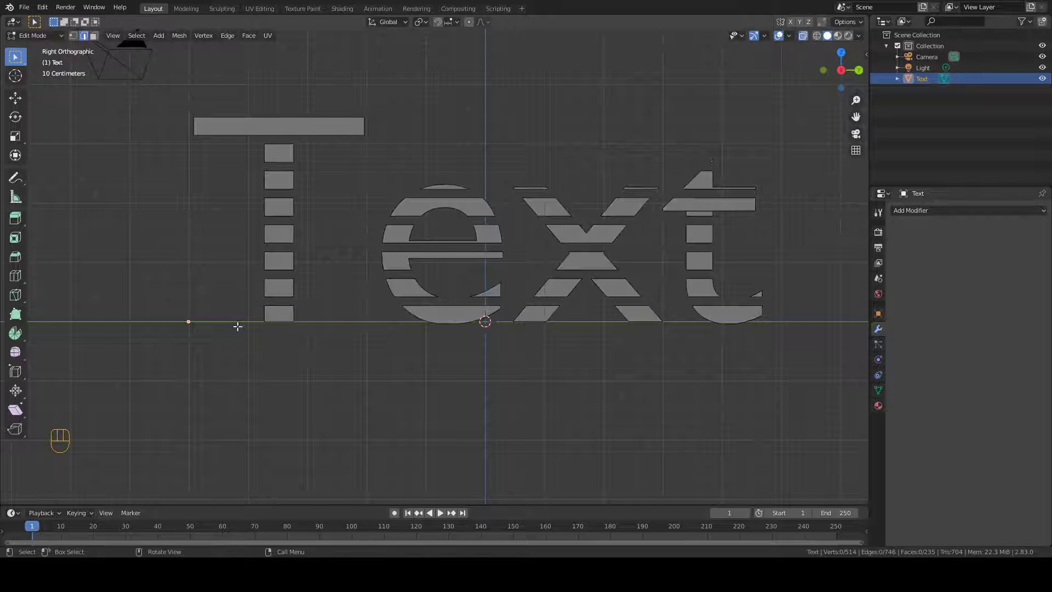
pyautogui.moveTo(235, 341); pyautogui.dragTo(314, 305)
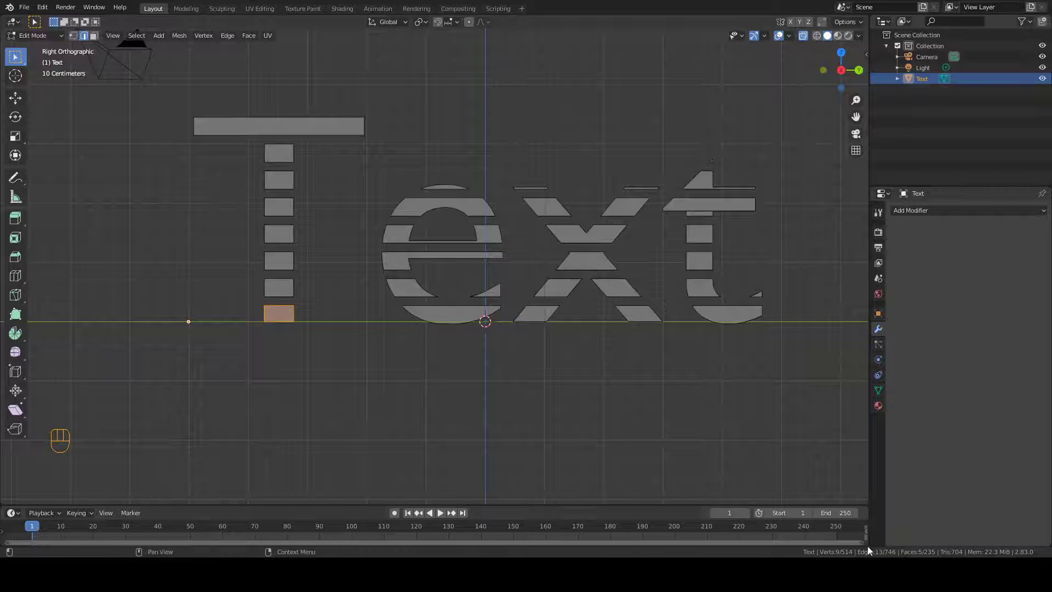
pyautogui.moveTo(223, 333); pyautogui.dragTo(287, 339, button='middle')
pyautogui.click(297, 364)
pyautogui.press('KP_1')
pyautogui.moveTo(207, 333); pyautogui.dragTo(266, 320, button='middle')
pyautogui.moveTo(266, 320); pyautogui.dragTo(362, 361)
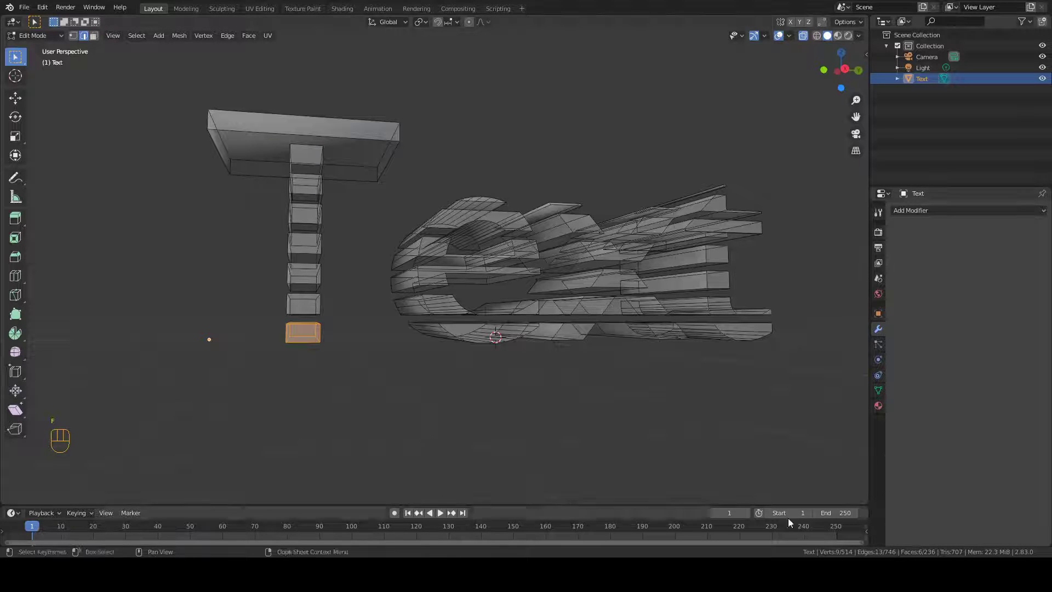
pyautogui.click(803, 36)
pyautogui.press('KP_1')
pyautogui.moveTo(286, 383)
pyautogui.mouseDown(button='middle')
pyautogui.moveTo(324, 388)
pyautogui.moveTo(349, 408)
pyautogui.moveTo(369, 375)
pyautogui.moveTo(202, 327)
pyautogui.moveTo(275, 387)
pyautogui.mouseUp(button='middle')
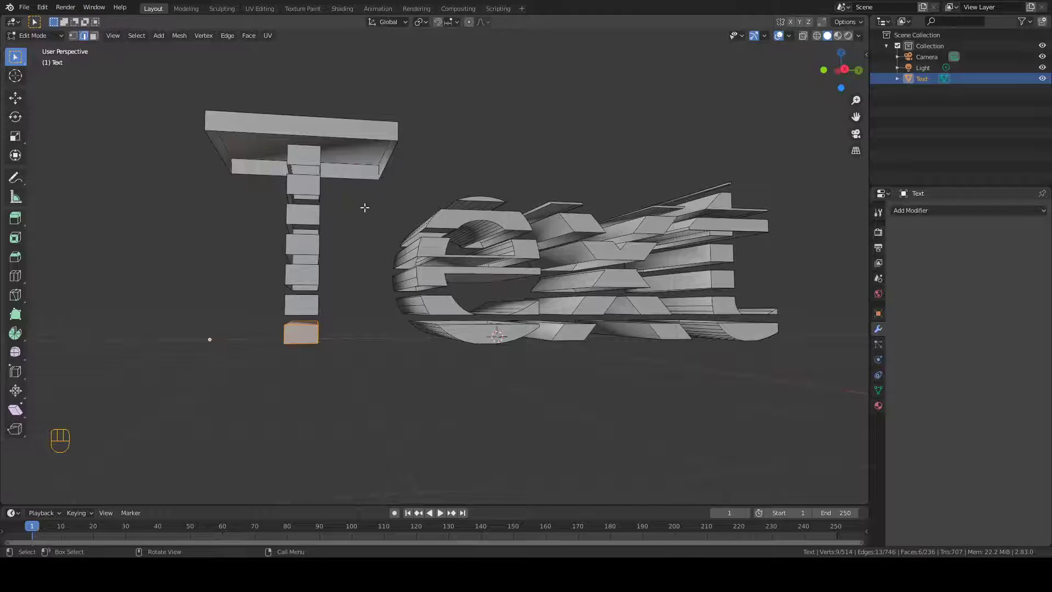
# With X-ray enabled in the right view, select the second and third lowest blocks of the T's stem separately and fill their missing faces.
pyautogui.click(113, 37)
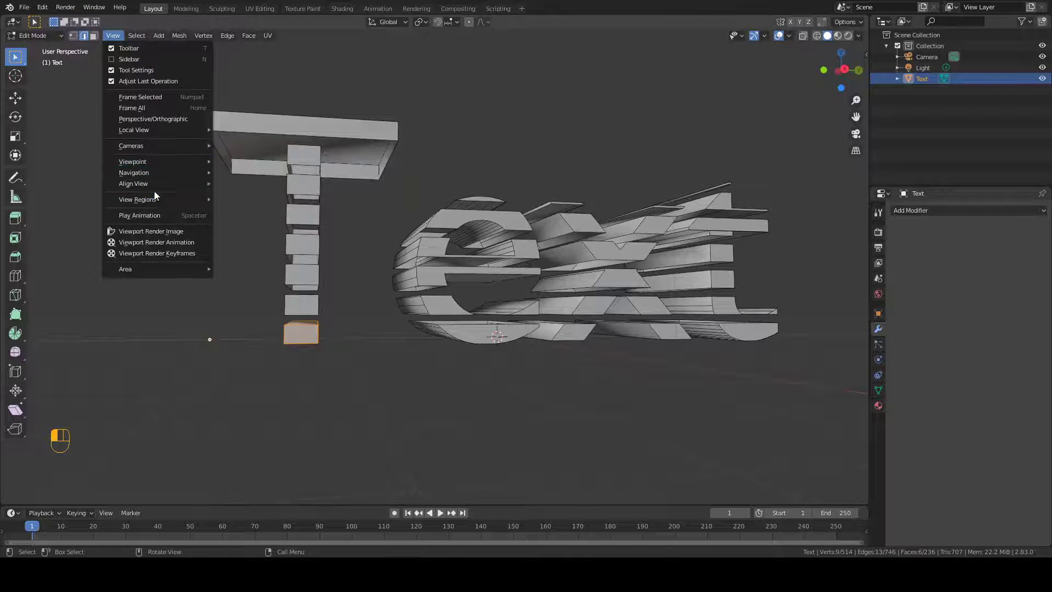
pyautogui.moveTo(141, 175)
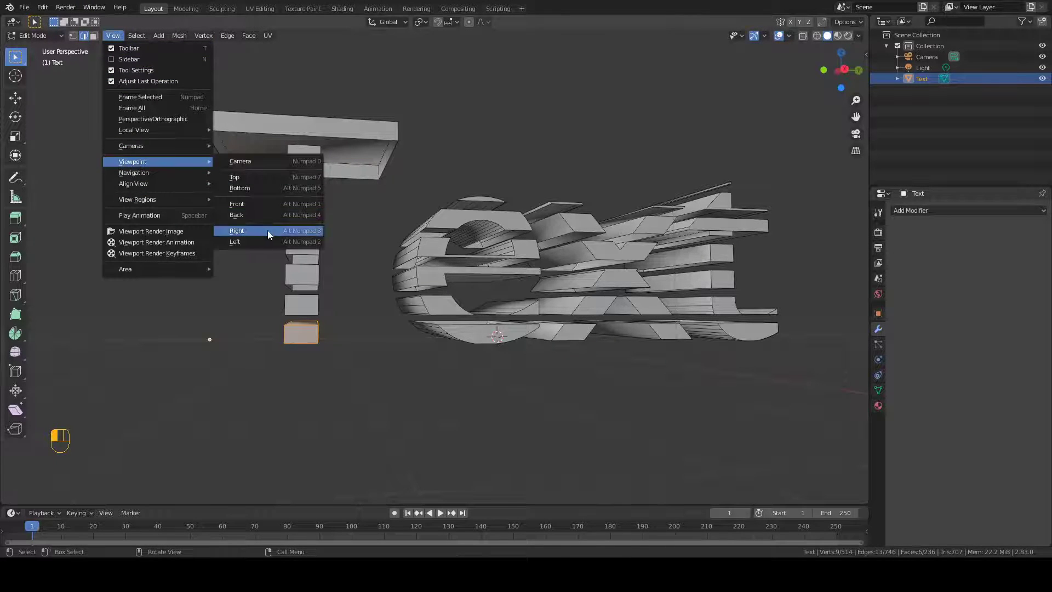
pyautogui.click(268, 231)
pyautogui.moveTo(274, 294); pyautogui.dragTo(331, 324)
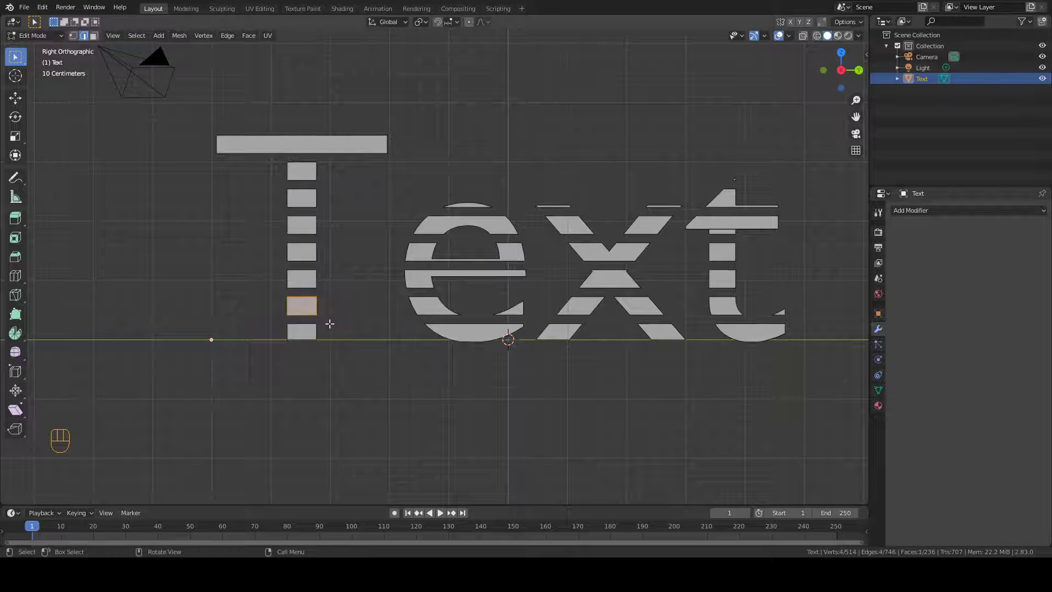
pyautogui.click(804, 35)
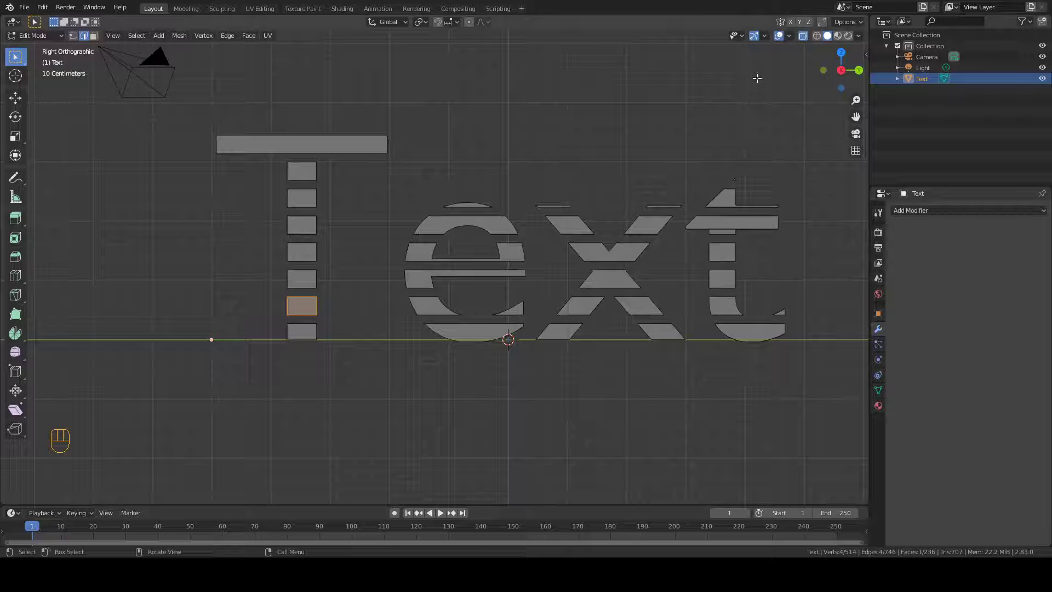
pyautogui.click(270, 299)
pyautogui.moveTo(273, 292); pyautogui.dragTo(329, 324)
pyautogui.moveTo(268, 267); pyautogui.dragTo(332, 289)
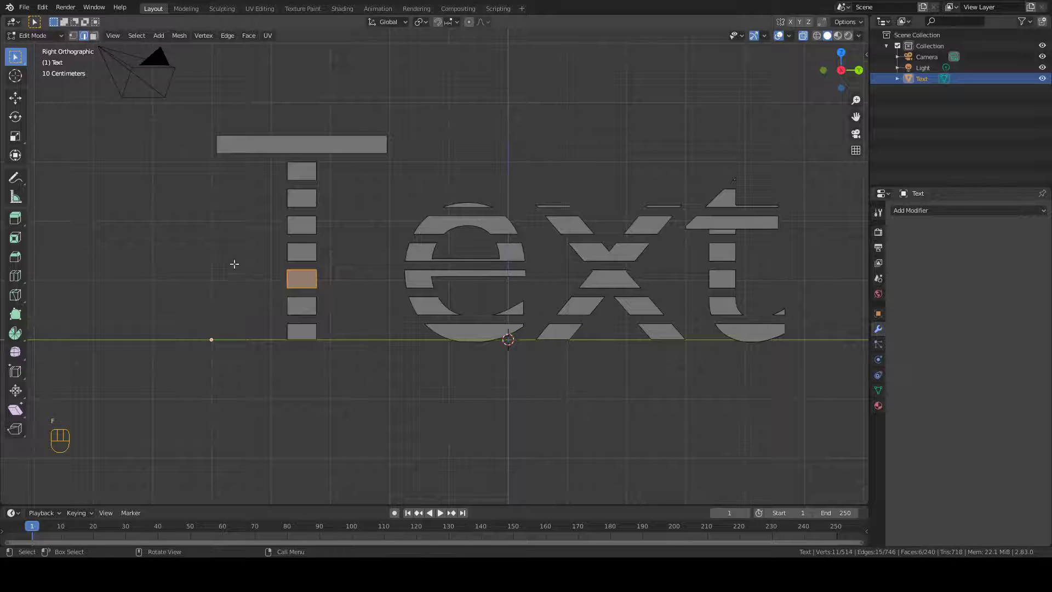
# Select each of the upper four blocks of the T's stem separately through its full depth and fill its missing faces.
pyautogui.moveTo(273, 242); pyautogui.dragTo(335, 268)
pyautogui.press('f')
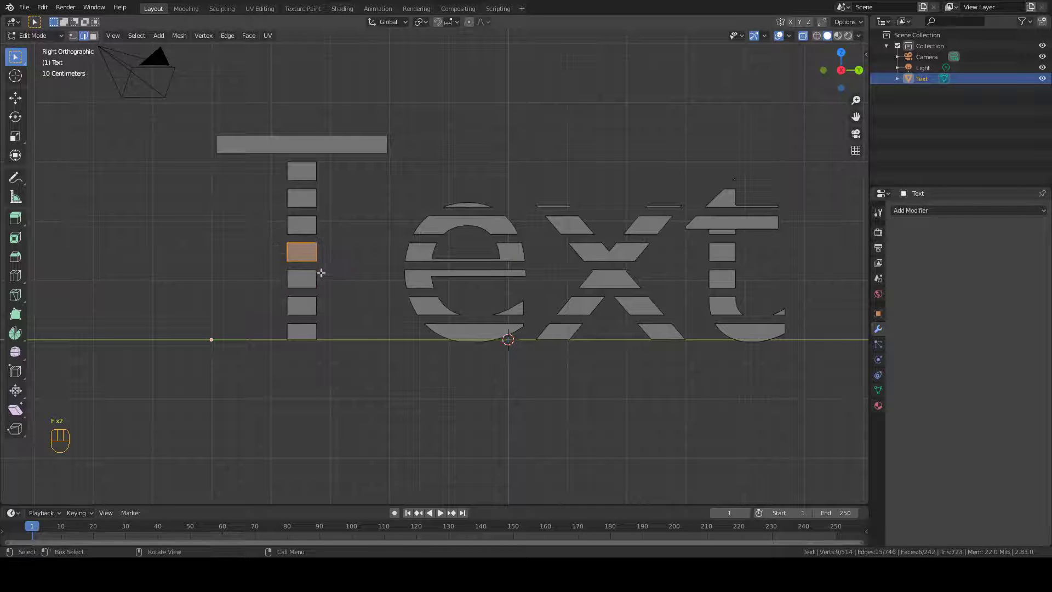
pyautogui.moveTo(273, 212); pyautogui.dragTo(332, 245)
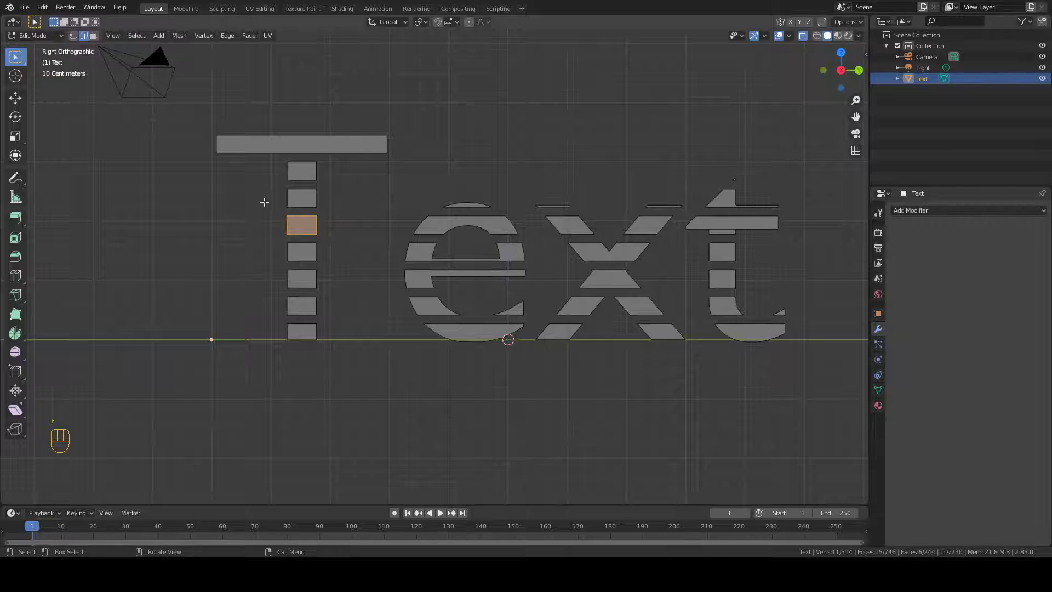
pyautogui.moveTo(278, 185); pyautogui.dragTo(325, 216)
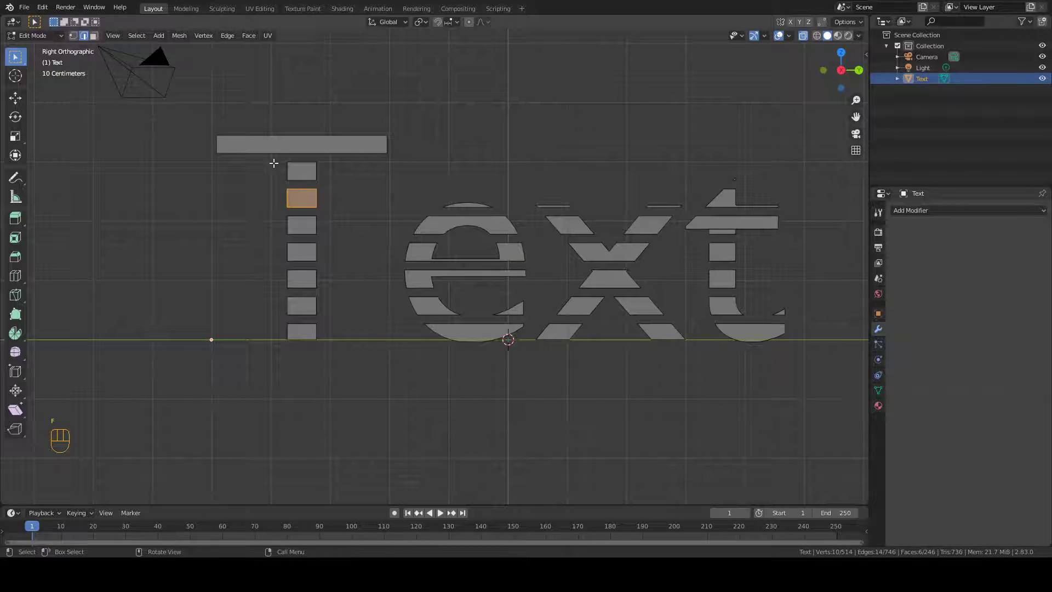
pyautogui.moveTo(274, 156); pyautogui.dragTo(327, 186)
pyautogui.press('f')
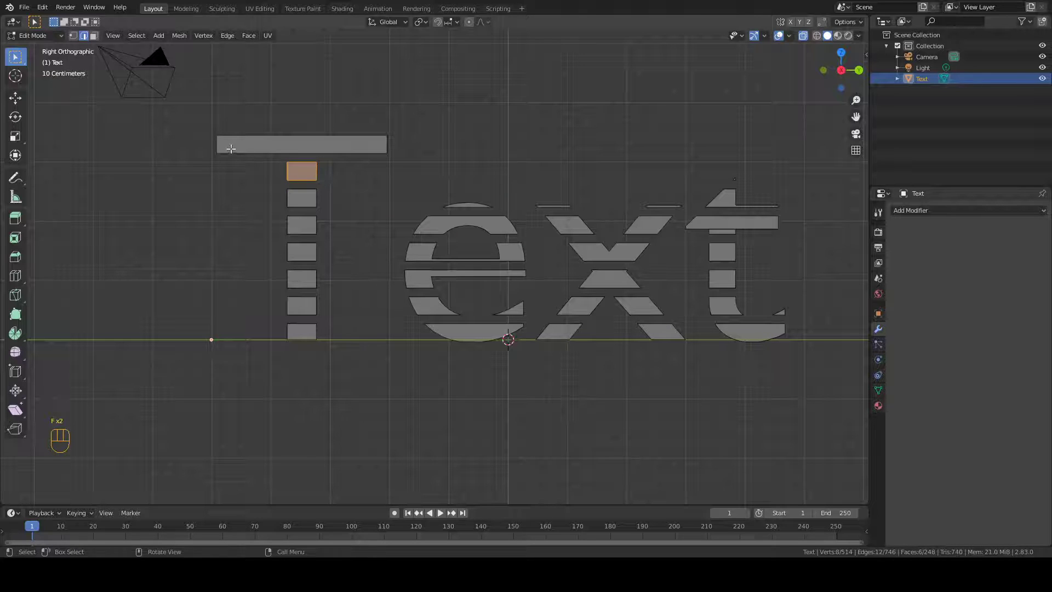
# Fill the missing face of the T's top bar and return to Object Mode with X-ray off.
pyautogui.moveTo(204, 131); pyautogui.dragTo(403, 158)
pyautogui.press('f')
pyautogui.press('KP_1')
pyautogui.moveTo(256, 294); pyautogui.dragTo(490, 139, button='middle')
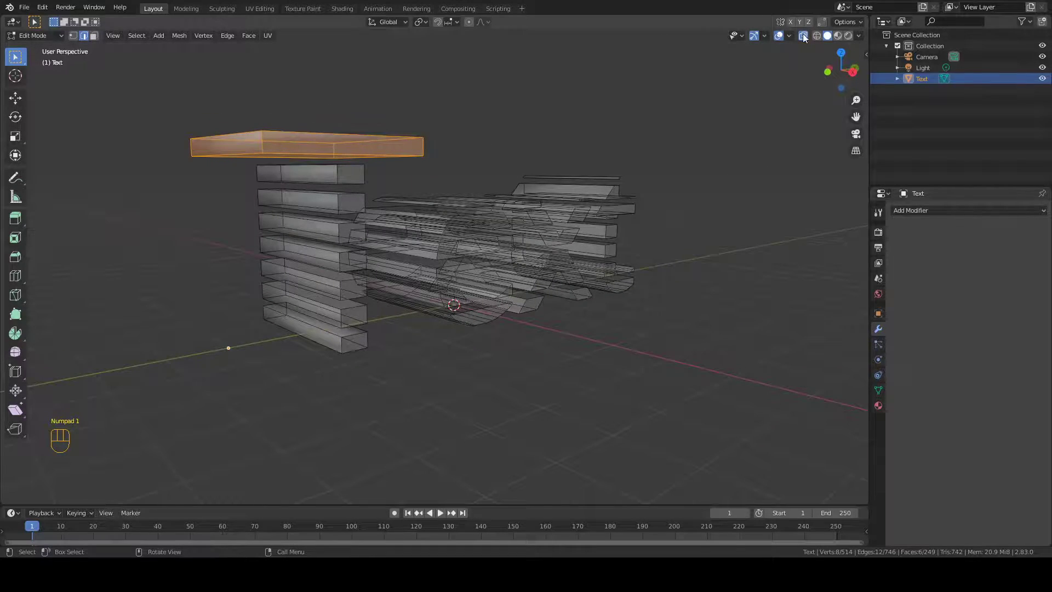
pyautogui.click(803, 35)
pyautogui.moveTo(295, 292); pyautogui.dragTo(265, 276, button='middle')
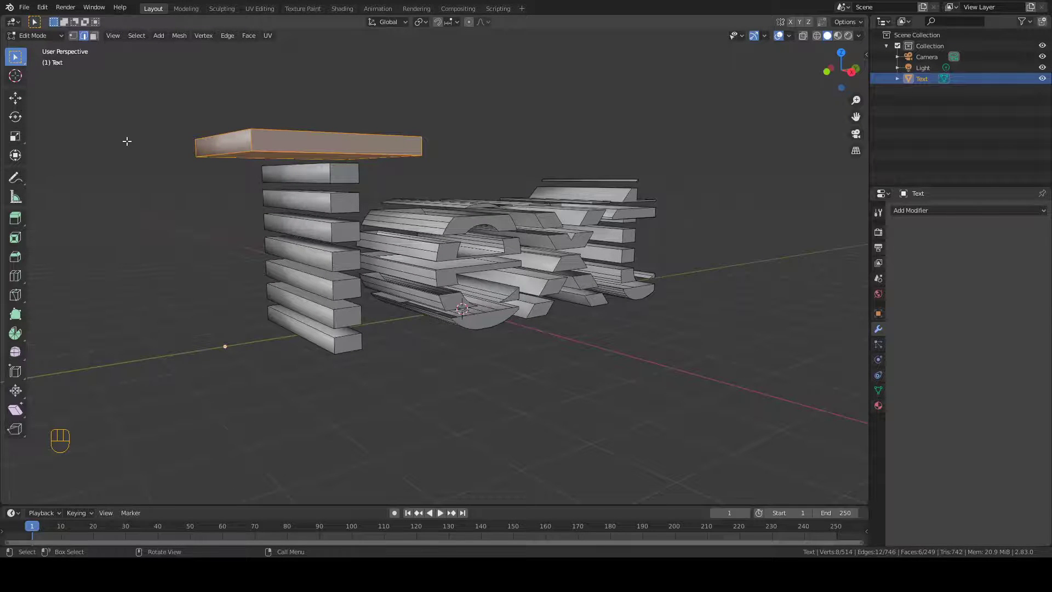
pyautogui.press('Tab')
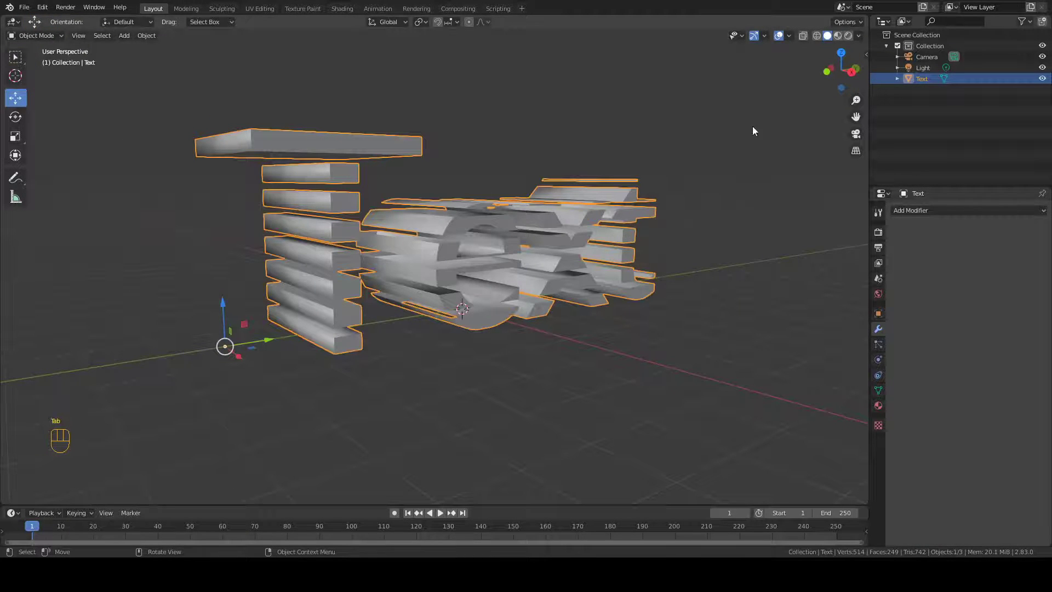
pyautogui.click(886, 110)
pyautogui.rightClick(308, 253)
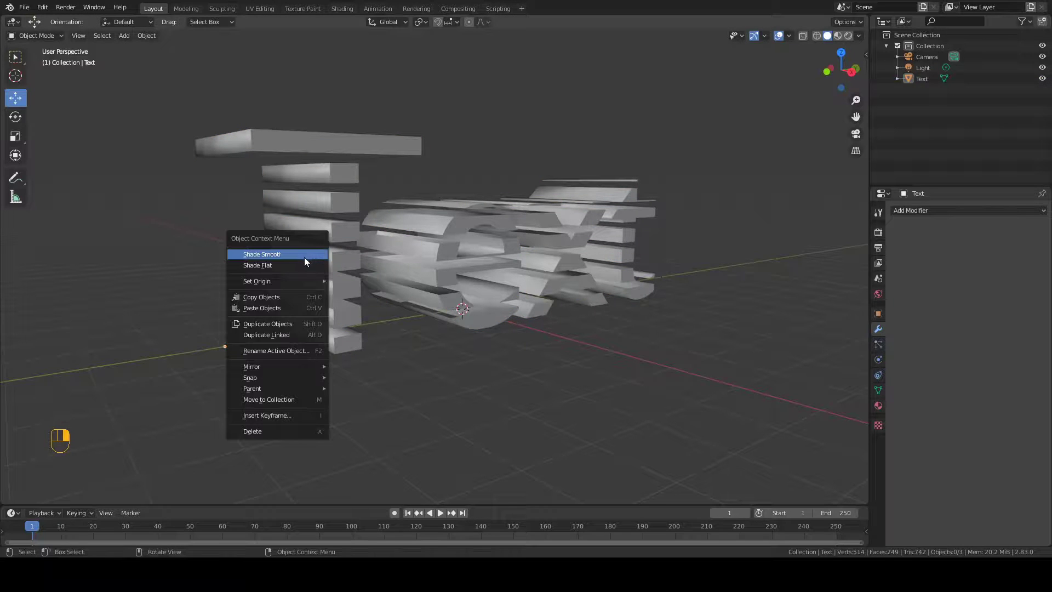
pyautogui.click(304, 267)
pyautogui.rightClick(301, 263)
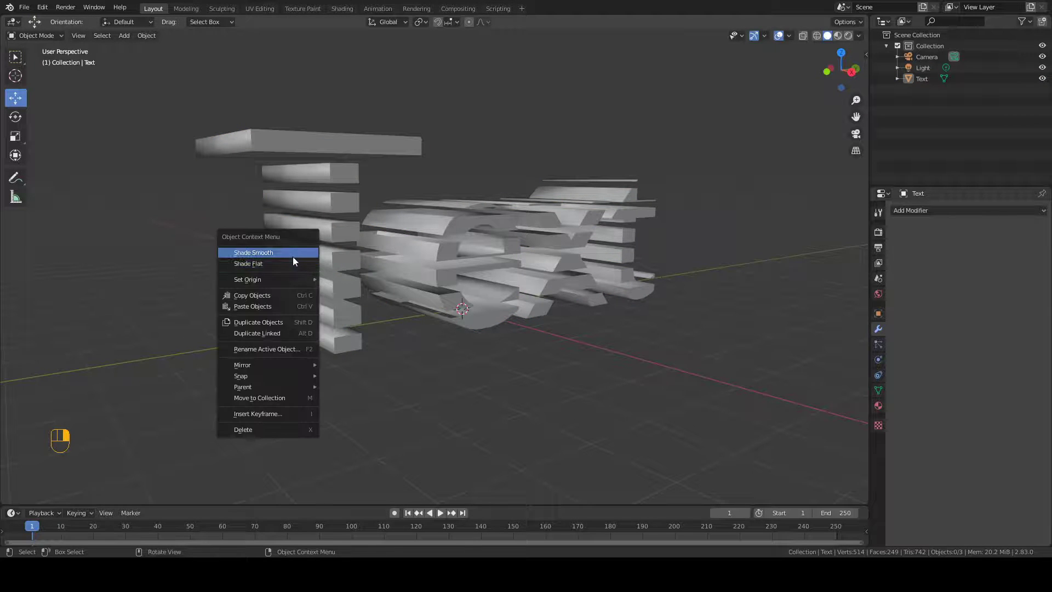
pyautogui.click(292, 254)
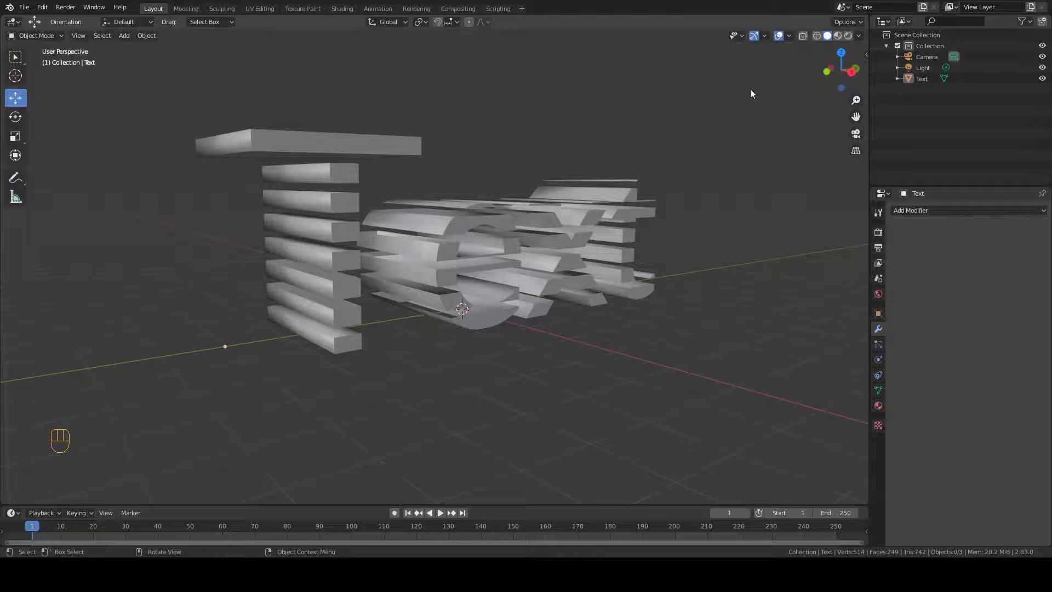
# Select the Text object and apply Shade Flat to it.
pyautogui.click(930, 80)
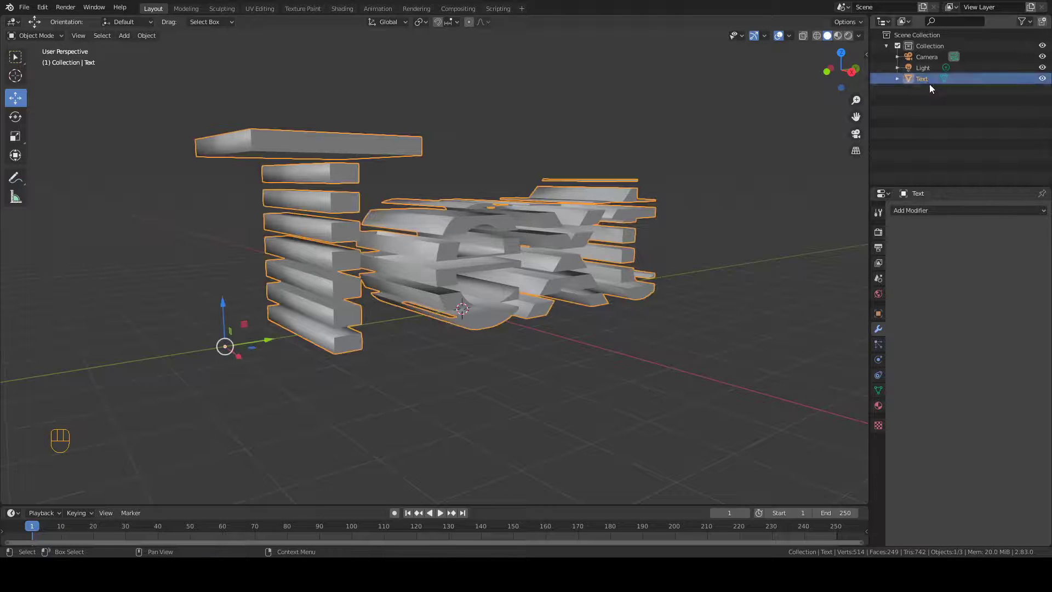
pyautogui.rightClick(267, 274)
pyautogui.click(268, 285)
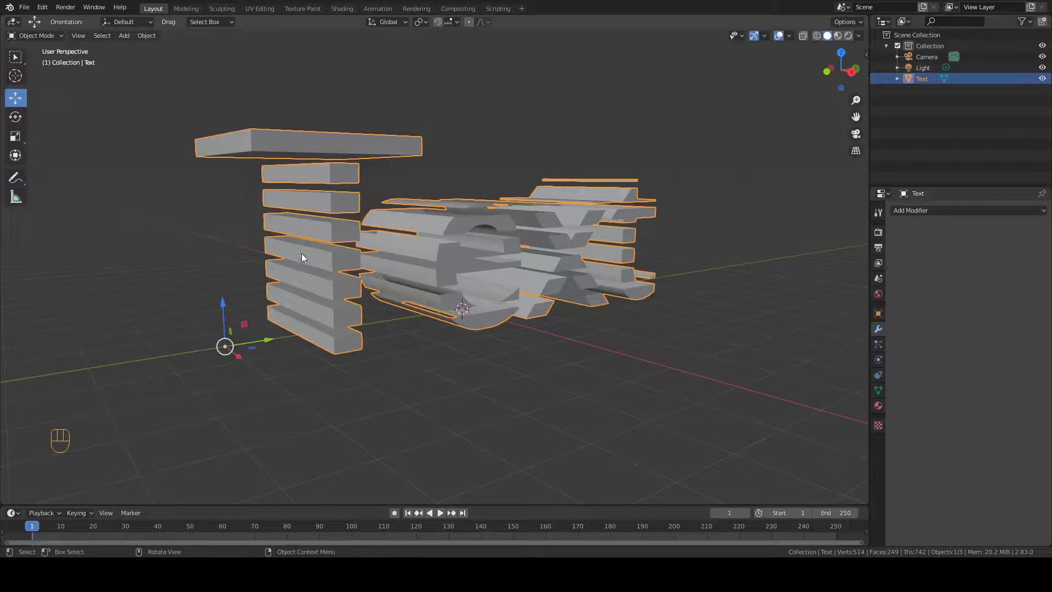
# In Edit Mode with X-ray on, box-select the entire letter T through its full depth.
pyautogui.moveTo(301, 257)
pyautogui.mouseDown(button='middle')
pyautogui.moveTo(291, 275)
pyautogui.moveTo(323, 238)
pyautogui.moveTo(277, 234)
pyautogui.moveTo(348, 268)
pyautogui.moveTo(305, 277)
pyautogui.moveTo(293, 259)
pyautogui.mouseUp(button='middle')
pyautogui.moveTo(327, 261); pyautogui.dragTo(257, 282, button='middle')
pyautogui.press('Tab')
pyautogui.press('KP_1')
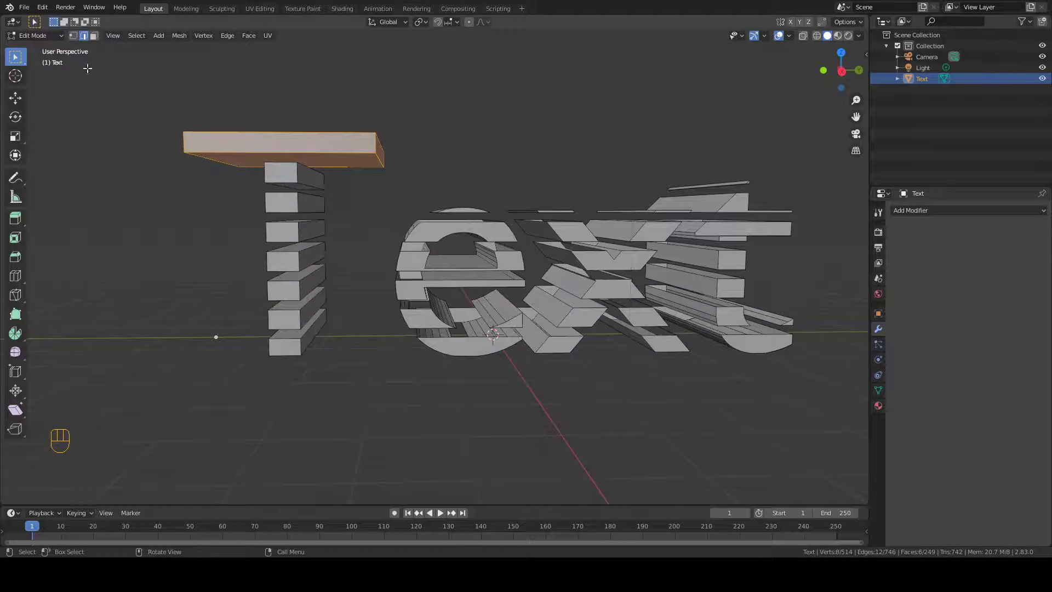
pyautogui.moveTo(151, 79); pyautogui.dragTo(389, 387)
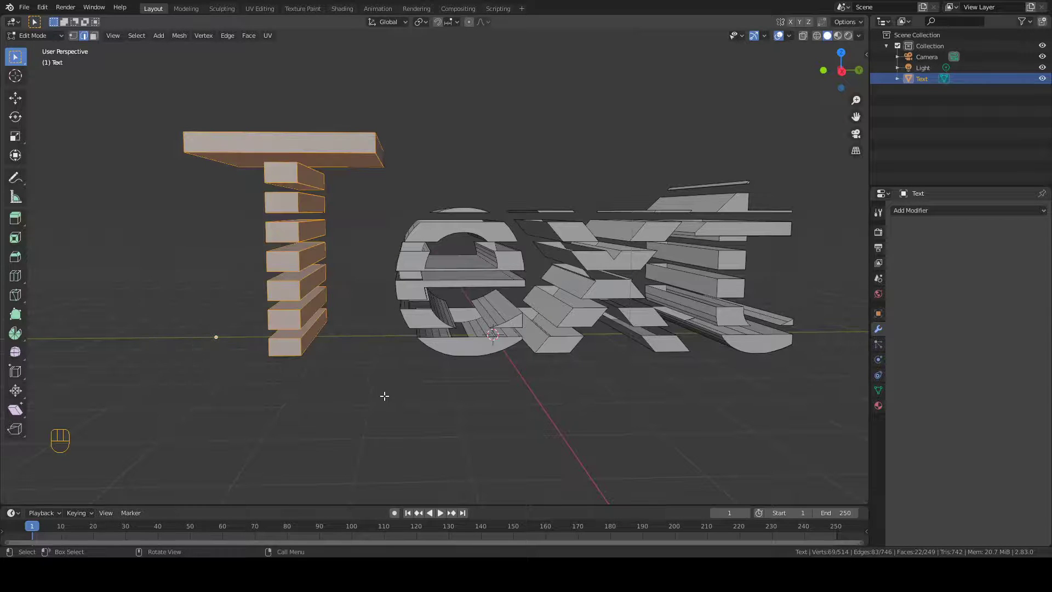
pyautogui.click(803, 36)
pyautogui.moveTo(142, 104); pyautogui.dragTo(392, 403)
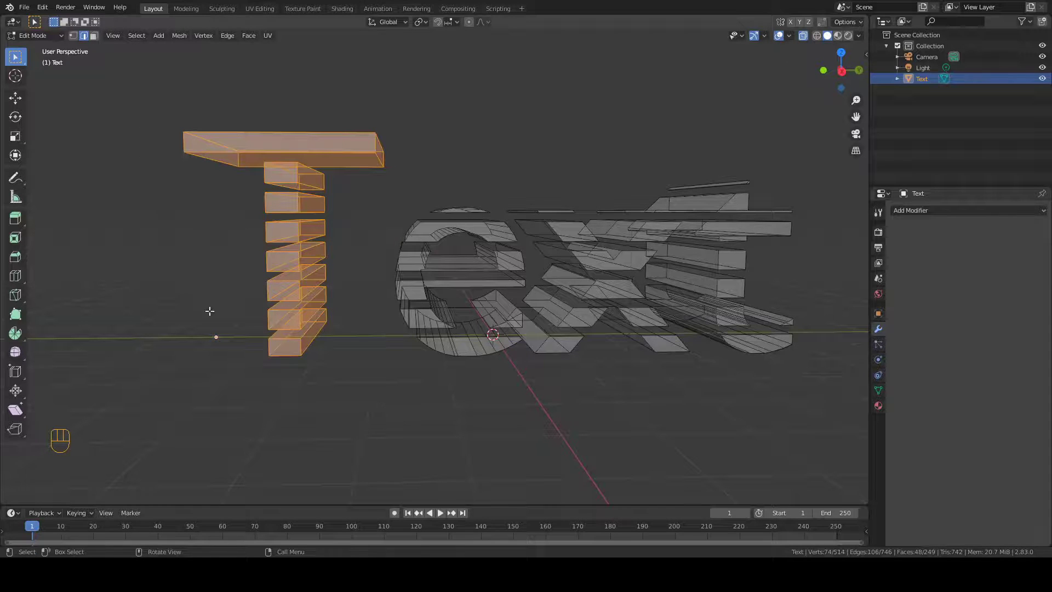
# Bevel the selected T's edges with an offset of 0.00635 m, 7 segments and Clamp Overlap enabled.
pyautogui.click(16, 259)
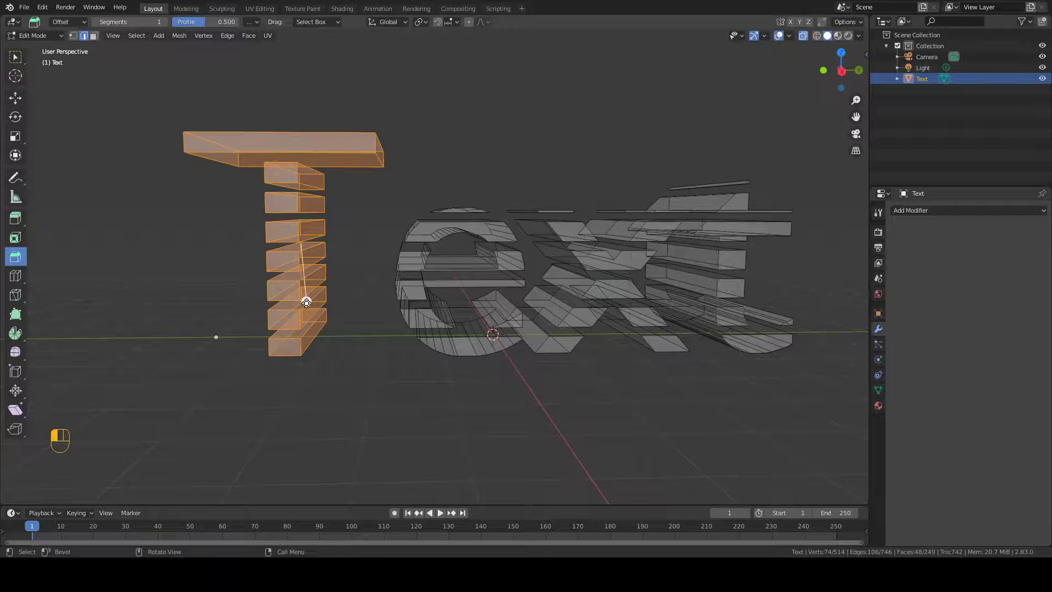
pyautogui.moveTo(306, 303); pyautogui.dragTo(303, 311)
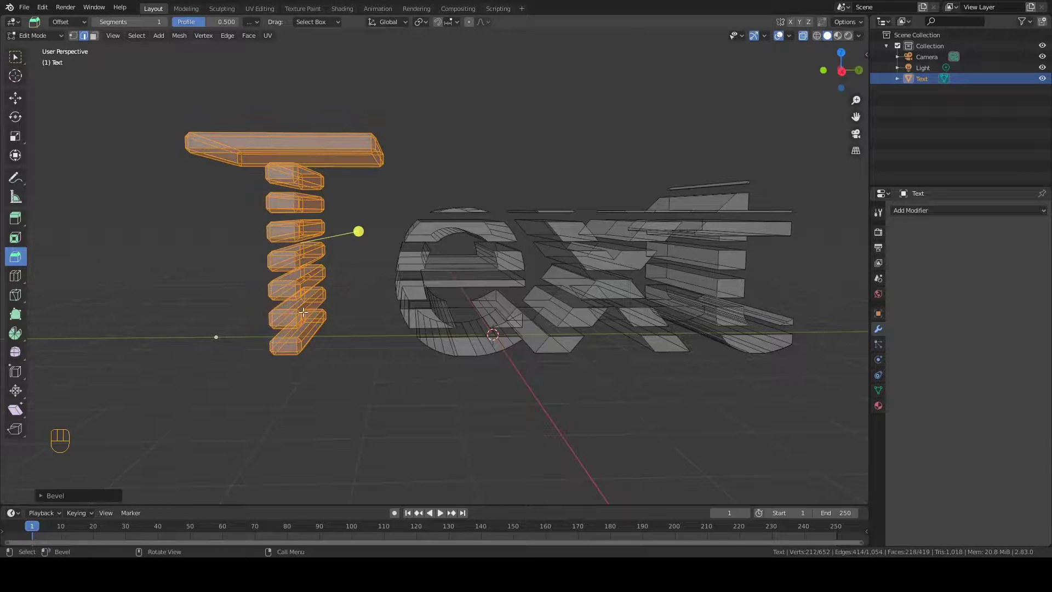
pyautogui.click(42, 495)
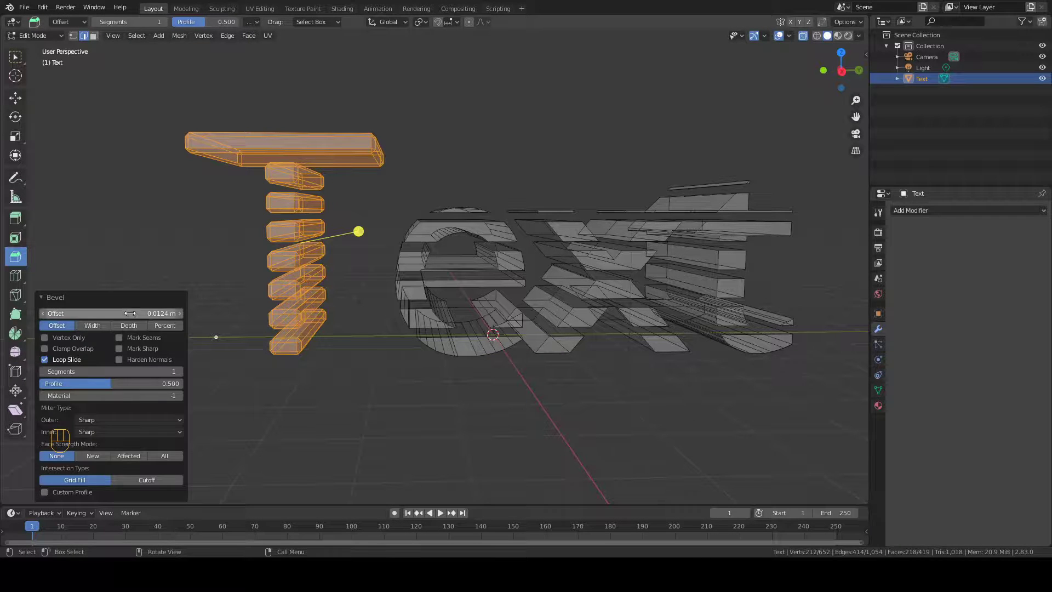
pyautogui.moveTo(130, 313); pyautogui.dragTo(91, 315)
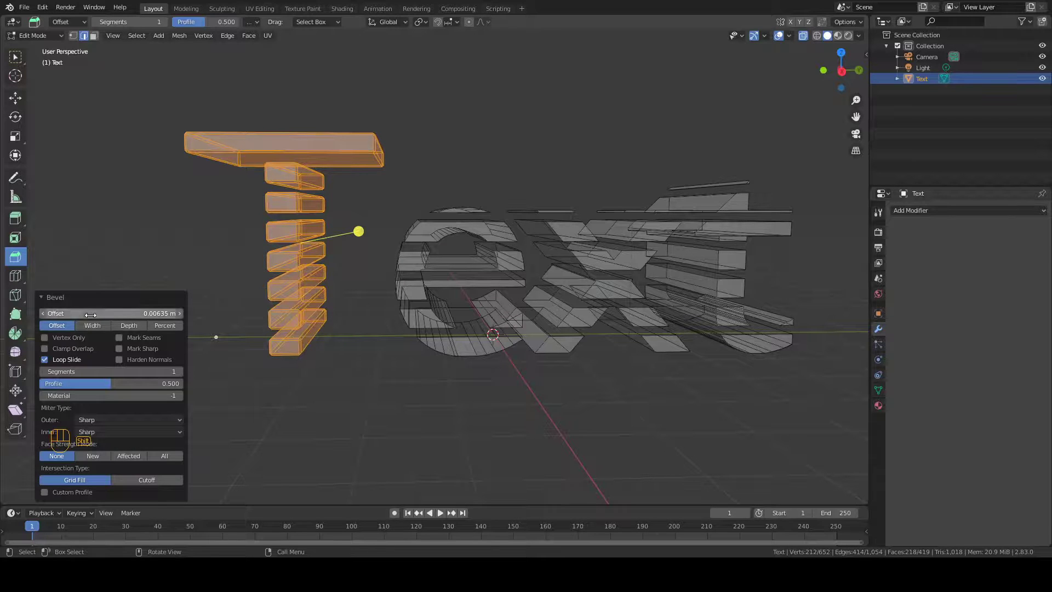
pyautogui.click(45, 349)
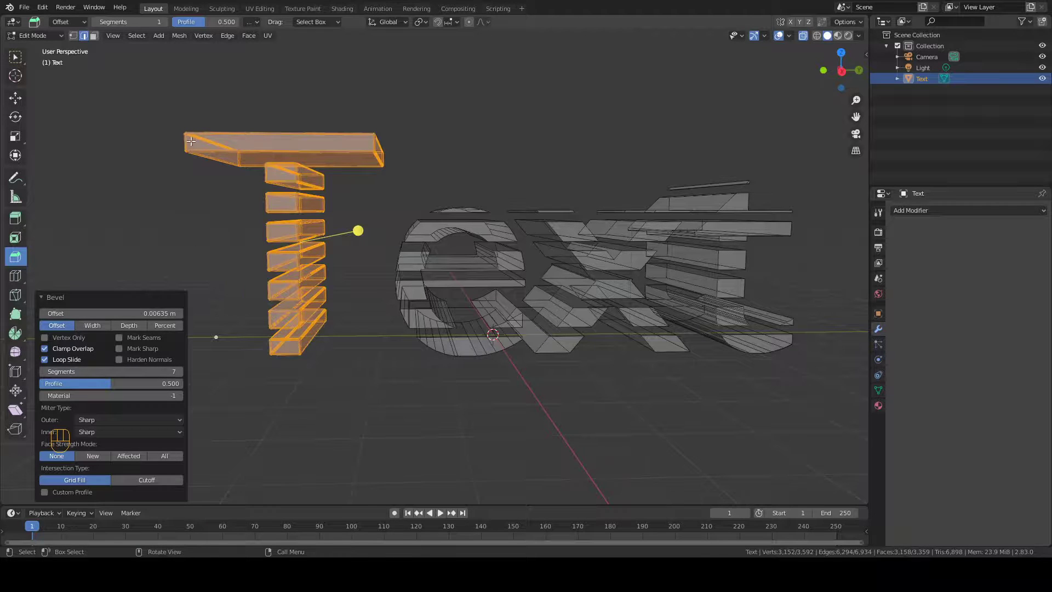
# Clear the selection, then inspect the T's beveled edges in Object Mode with X-ray off.
pyautogui.scroll(5, 281, 222)
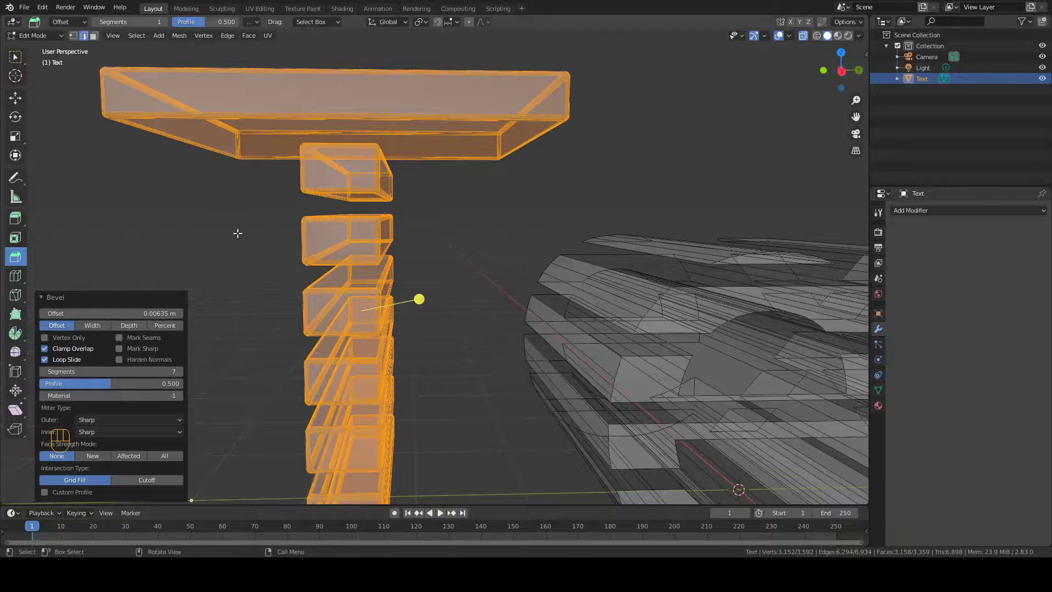
pyautogui.click(237, 233)
pyautogui.moveTo(239, 235); pyautogui.dragTo(260, 234, button='middle')
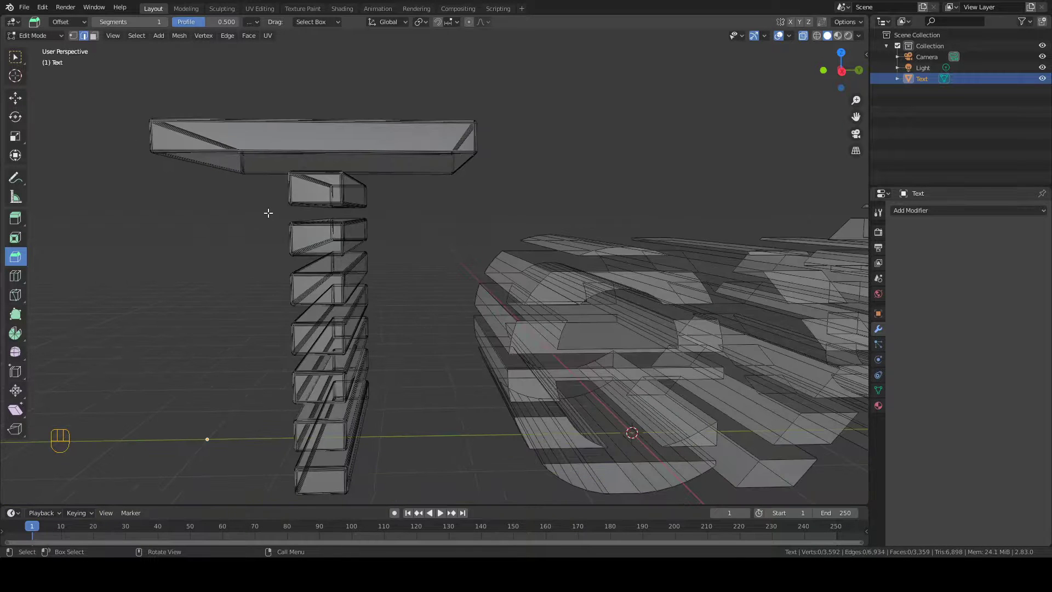
pyautogui.press('Tab')
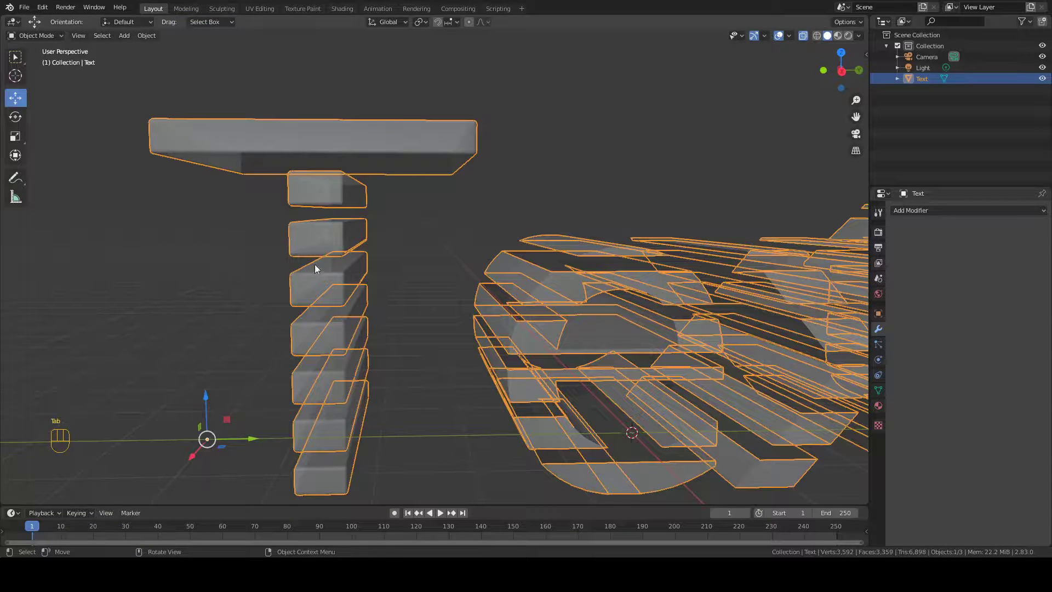
pyautogui.press('KP_1')
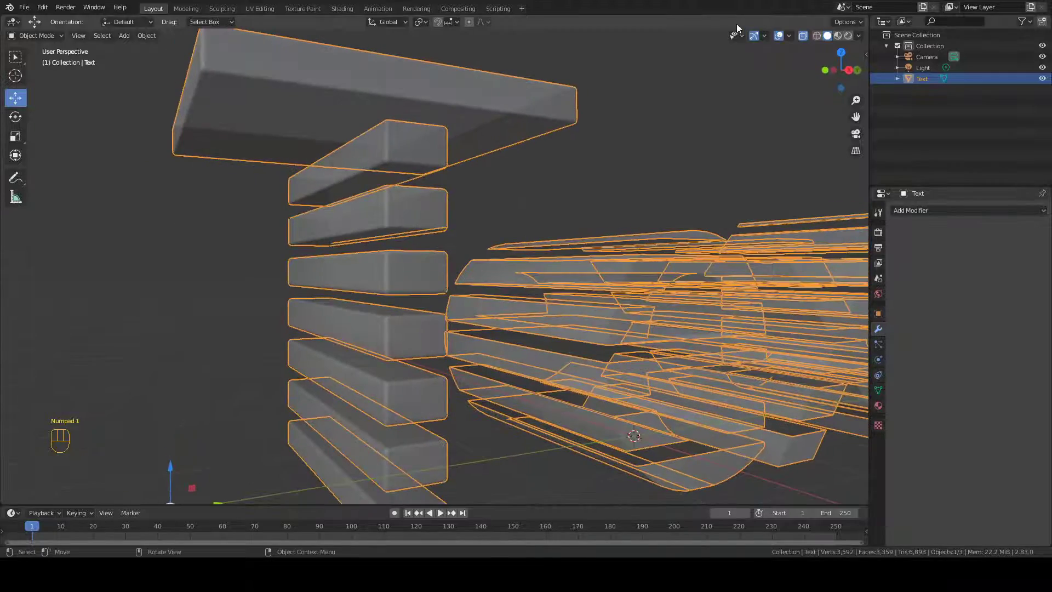
pyautogui.click(804, 36)
pyautogui.press('KP_1')
pyautogui.press('KP_2')
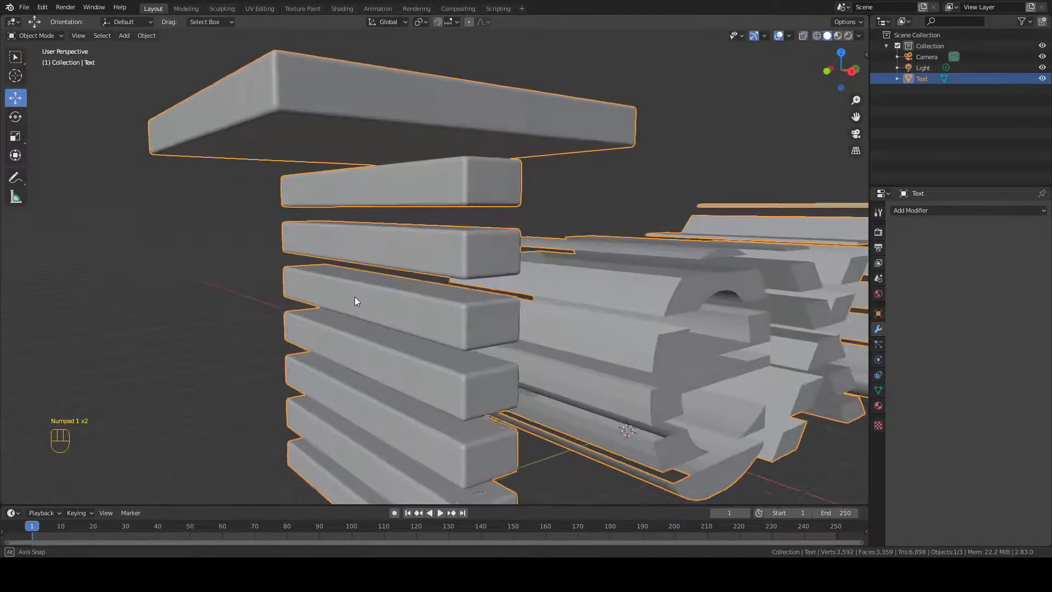
pyautogui.press('KP_1')
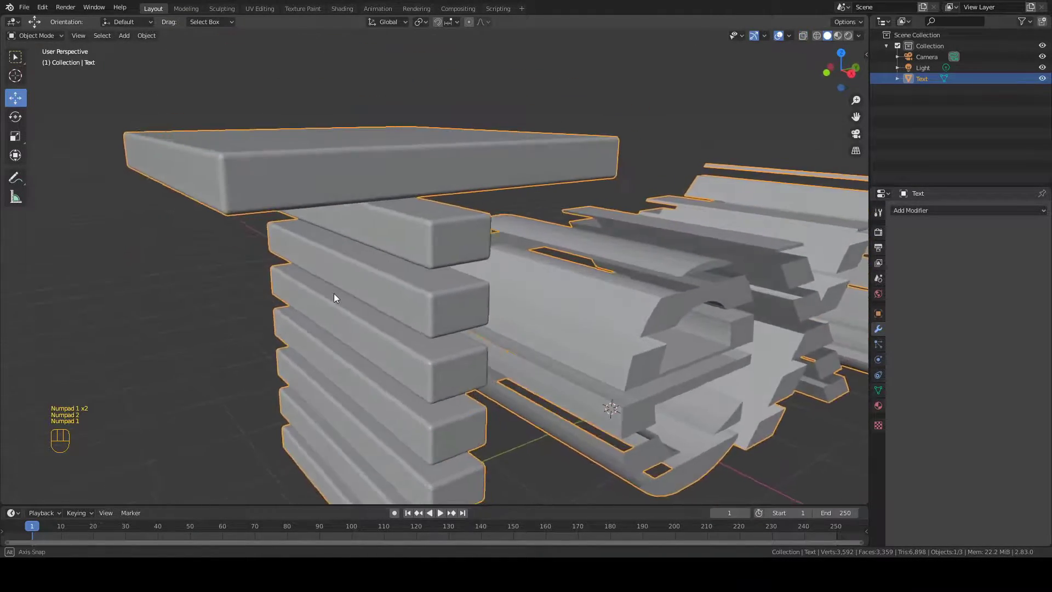
# Set the solid viewport lighting to MatCap and choose the blue-grey matcap with orange highlights.
pyautogui.click(840, 39)
pyautogui.click(827, 36)
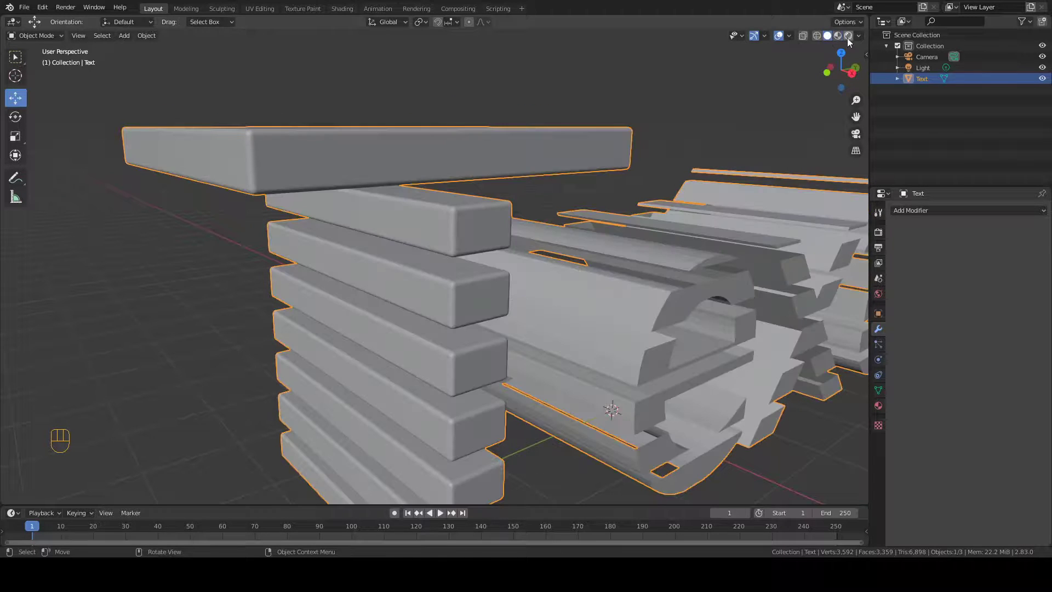
pyautogui.click(859, 36)
pyautogui.click(859, 89)
pyautogui.click(853, 111)
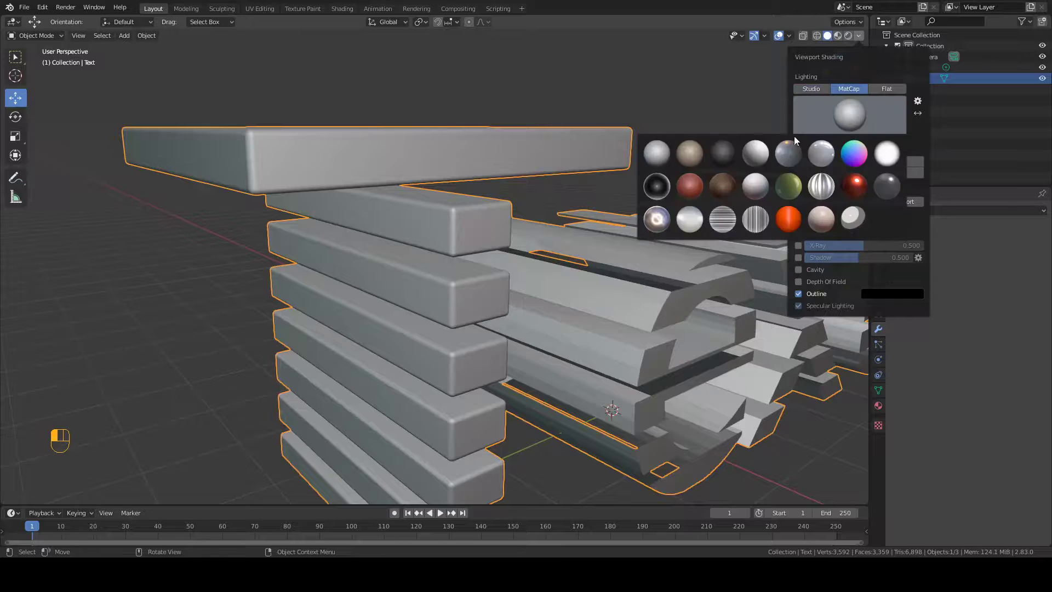
pyautogui.click(652, 158)
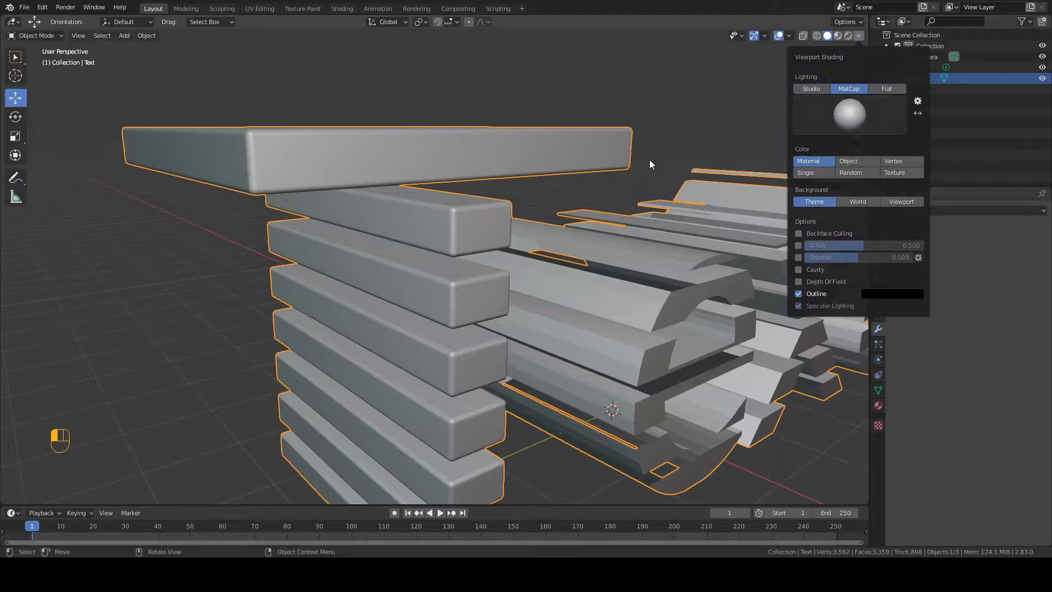
pyautogui.click(847, 109)
pyautogui.click(789, 154)
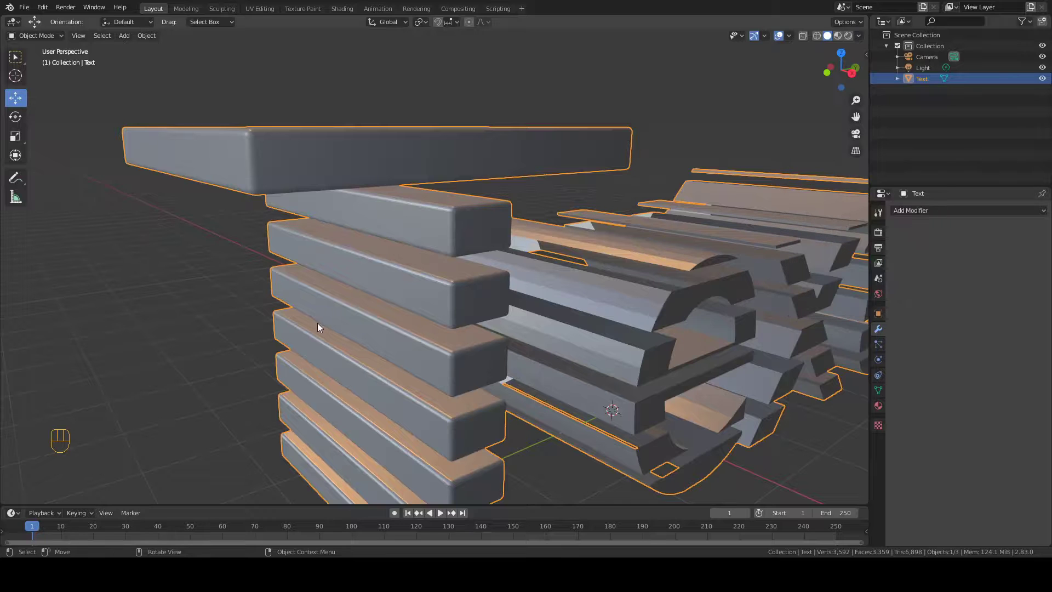
# Apply Shade Smooth to the Text object and inspect the shading on the T and the other letters.
pyautogui.press('KP_1')
pyautogui.press('KP_1')
pyautogui.moveTo(314, 324)
pyautogui.mouseDown(button='middle')
pyautogui.moveTo(303, 267)
pyautogui.moveTo(341, 266)
pyautogui.moveTo(331, 245)
pyautogui.moveTo(345, 274)
pyautogui.moveTo(285, 247)
pyautogui.moveTo(322, 241)
pyautogui.moveTo(335, 245)
pyautogui.moveTo(324, 262)
pyautogui.moveTo(353, 257)
pyautogui.moveTo(312, 253)
pyautogui.moveTo(281, 274)
pyautogui.moveTo(243, 261)
pyautogui.moveTo(249, 249)
pyautogui.mouseUp(button='middle')
pyautogui.rightClick(341, 247)
pyautogui.click(318, 238)
pyautogui.press('KP_2')
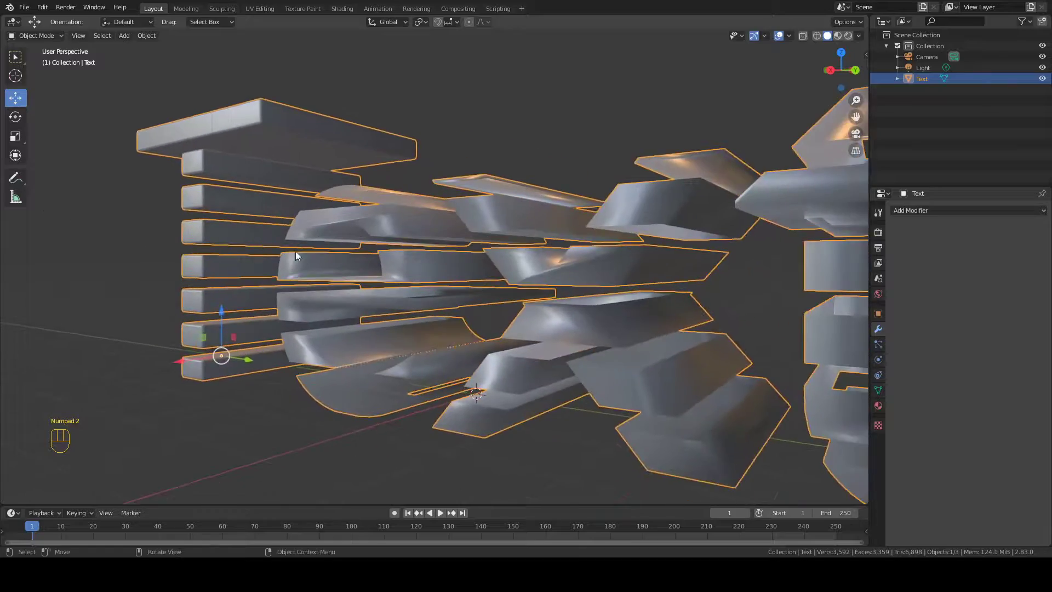
pyautogui.press('KP_1')
pyautogui.moveTo(353, 252)
pyautogui.mouseDown(button='middle')
pyautogui.moveTo(420, 264)
pyautogui.moveTo(417, 287)
pyautogui.moveTo(298, 253)
pyautogui.moveTo(313, 241)
pyautogui.moveTo(338, 251)
pyautogui.moveTo(268, 269)
pyautogui.moveTo(279, 257)
pyautogui.moveTo(370, 275)
pyautogui.moveTo(406, 255)
pyautogui.moveTo(380, 287)
pyautogui.moveTo(311, 288)
pyautogui.moveTo(304, 269)
pyautogui.moveTo(331, 264)
pyautogui.moveTo(334, 246)
pyautogui.moveTo(354, 265)
pyautogui.moveTo(338, 262)
pyautogui.moveTo(371, 272)
pyautogui.moveTo(387, 269)
pyautogui.moveTo(383, 259)
pyautogui.moveTo(293, 258)
pyautogui.moveTo(400, 271)
pyautogui.moveTo(362, 267)
pyautogui.mouseUp(button='middle')
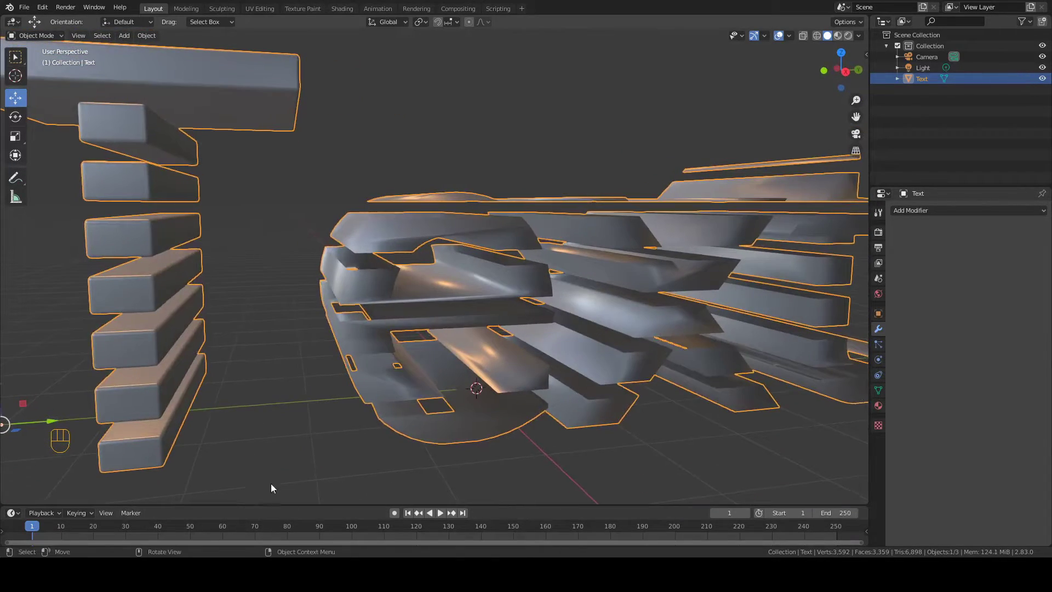